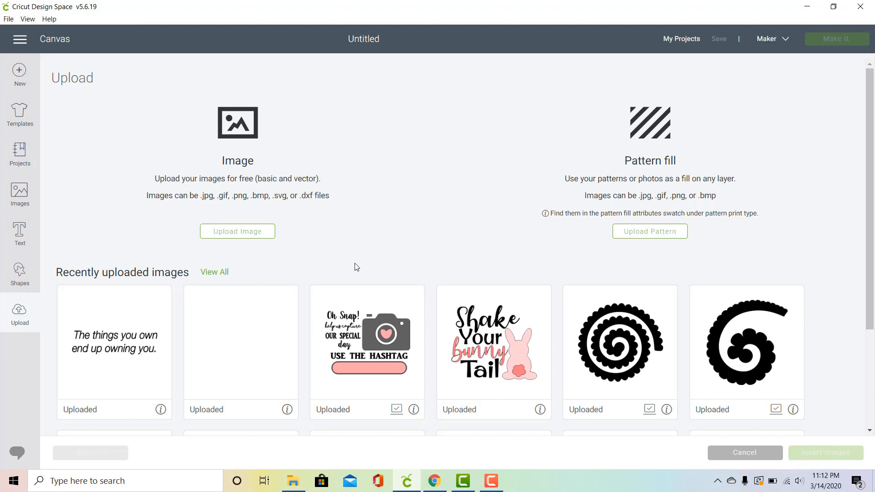
Step: Insert the uploaded "Oh Snap!" camera design at 5 in wide, placed at about X 1.1, Y 1.0 on the canvas
click(360, 307)
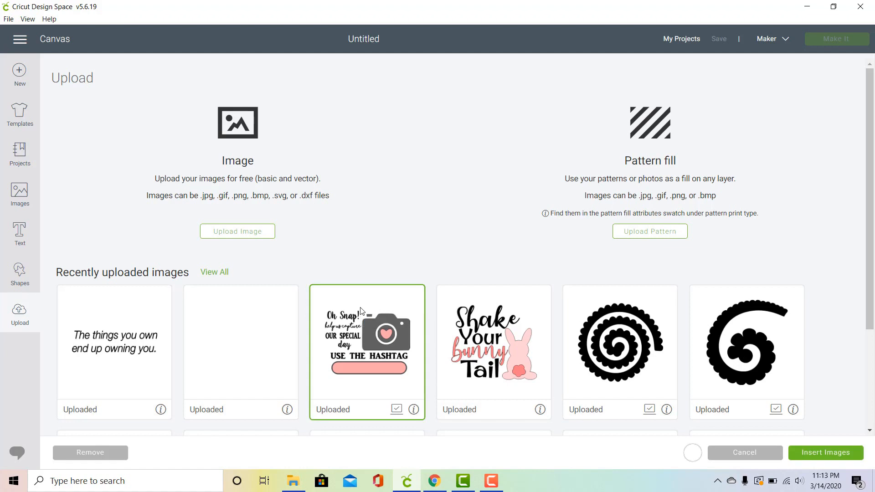
click(840, 453)
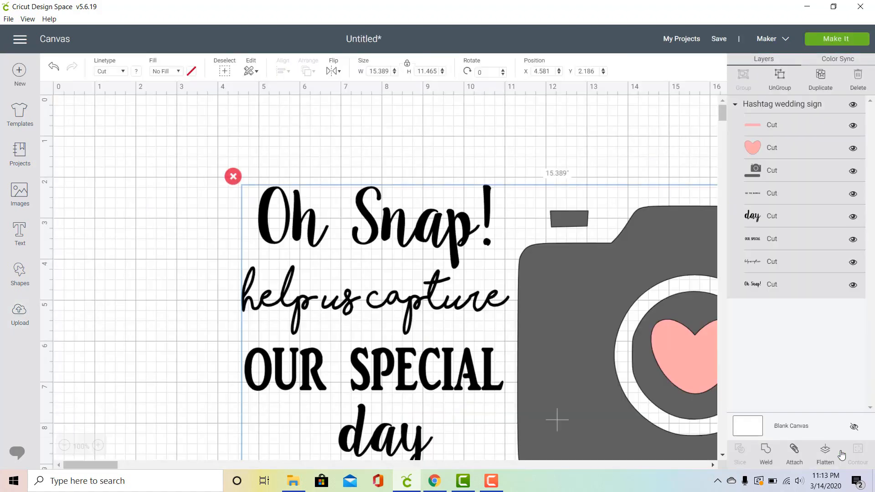
click(370, 71)
text(5)
key(Return)
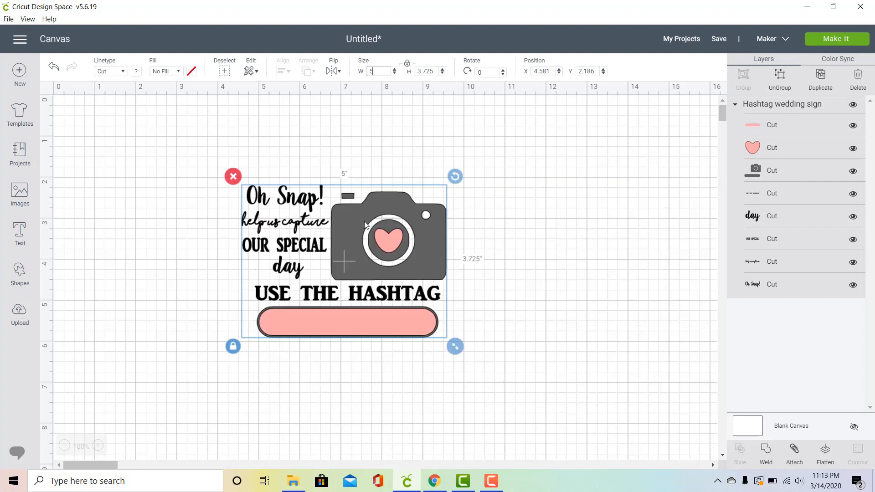
drag(389, 234, 247, 187)
click(418, 226)
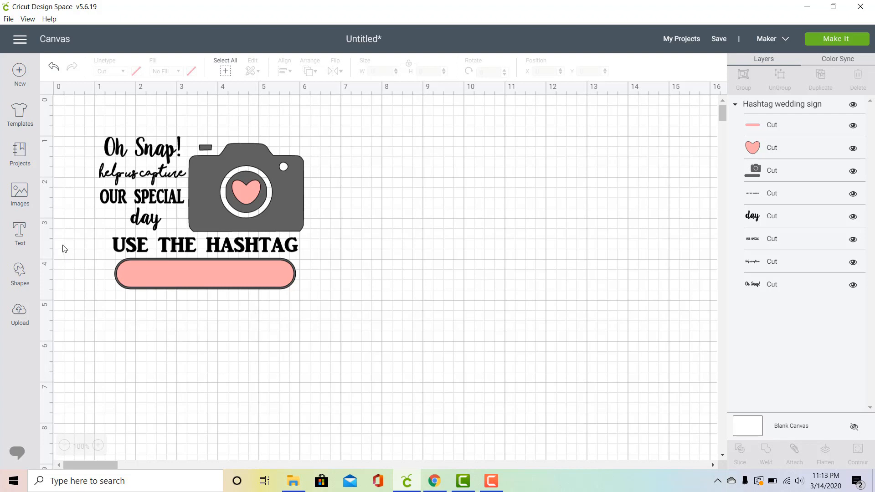
Step: Add a square shape and place it in the empty canvas area to the right of the camera design
click(19, 273)
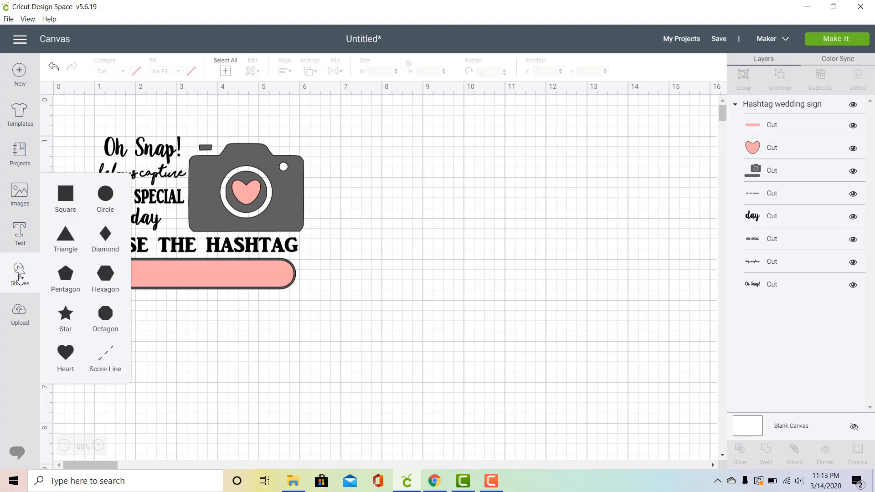
click(65, 203)
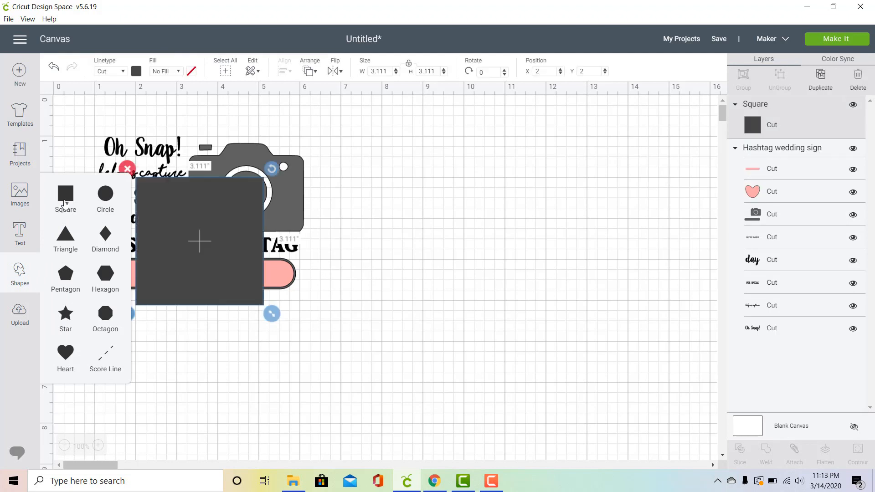
drag(222, 255, 525, 230)
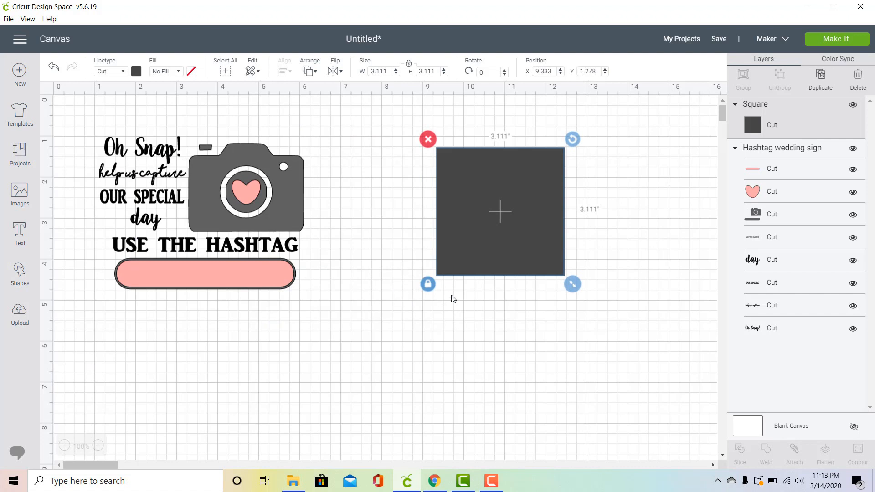
Step: Unlock the square's proportions, size it 5 in wide by 6.5 in high, and move it to about X 8.5, Y 1.0
click(424, 286)
drag(388, 70, 345, 78)
text(5)
key(Return)
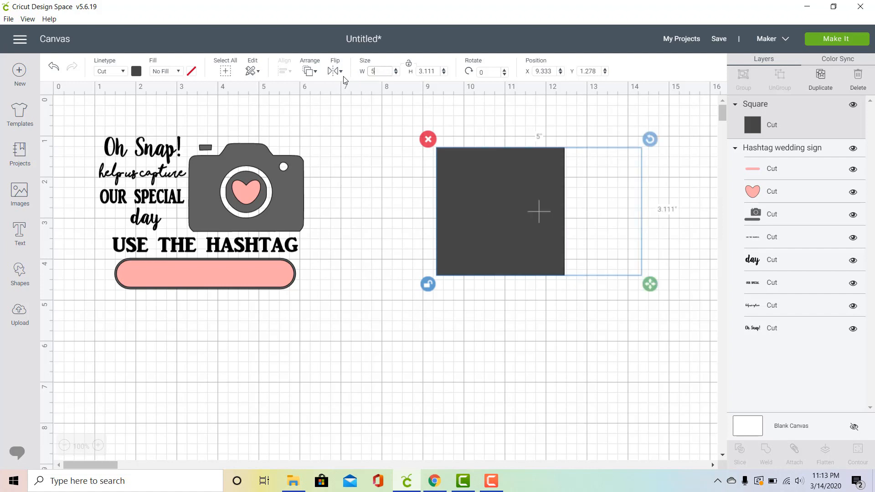
drag(438, 71, 379, 69)
text(6.5)
key(Return)
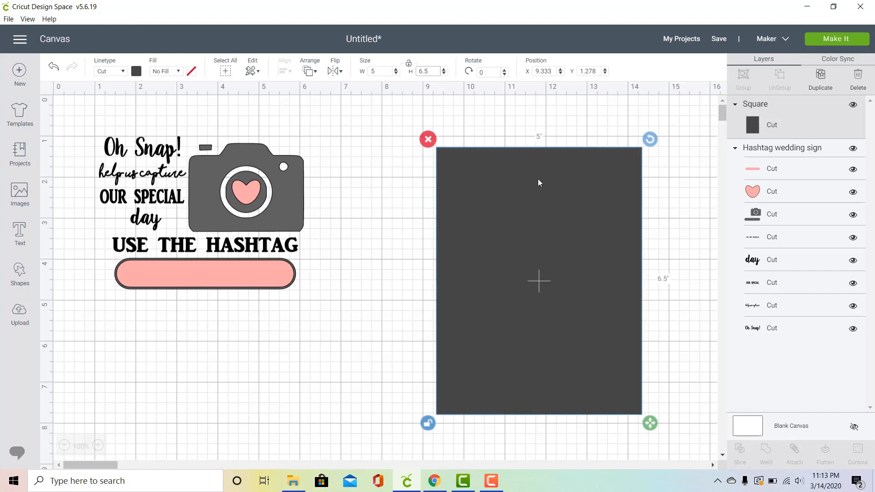
drag(539, 180, 506, 164)
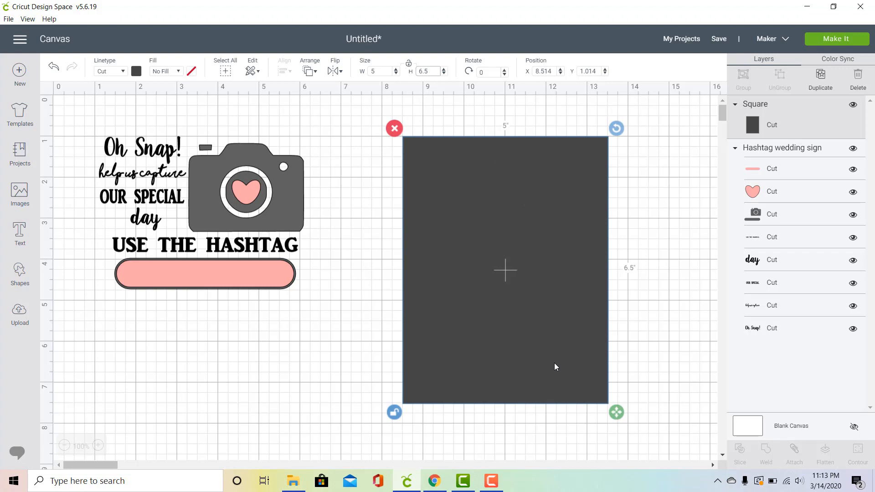
Step: Change the rectangle's material color to black
click(132, 74)
click(148, 112)
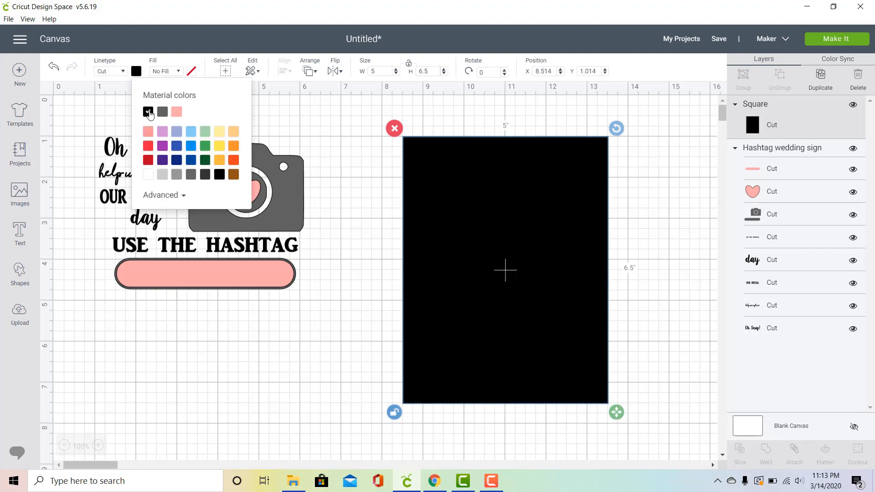
click(215, 320)
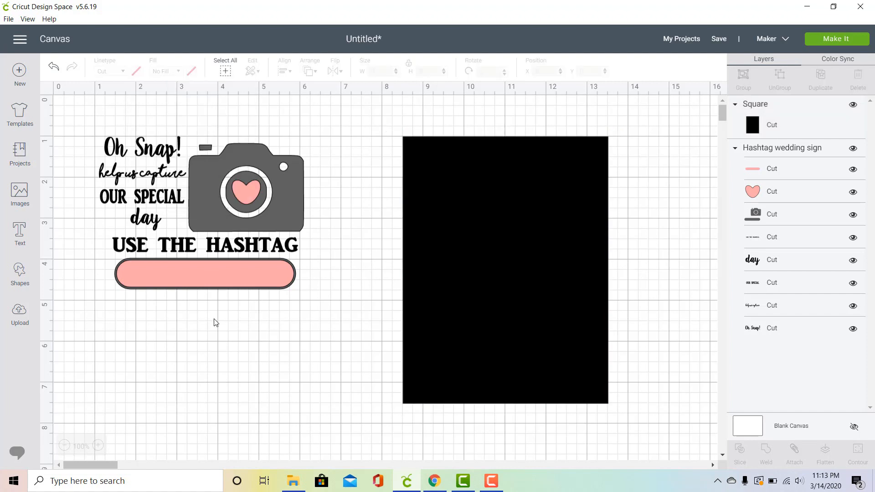
Step: Ungroup the hashtag wedding sign design and move the gray camera layer below the text
click(212, 182)
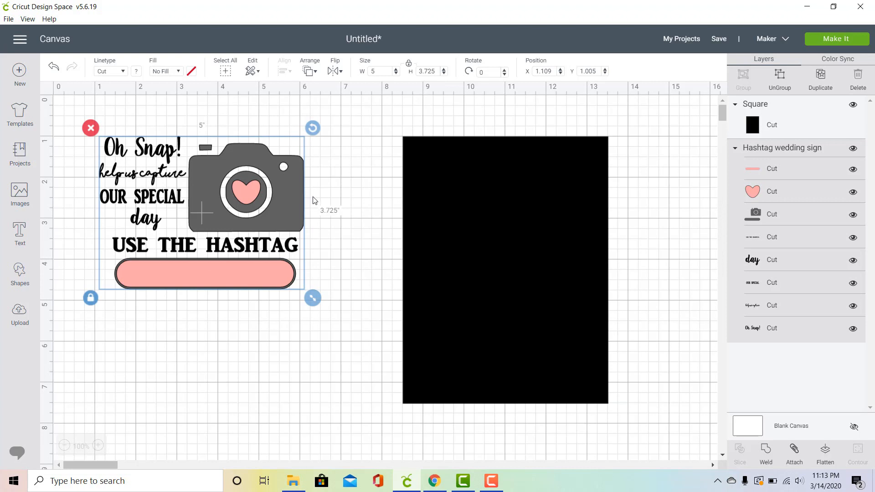
click(777, 74)
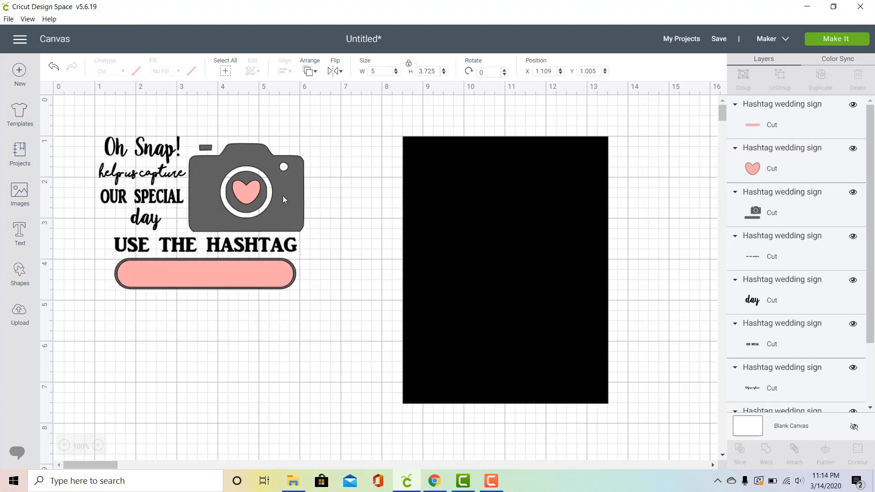
click(281, 196)
drag(281, 196, 348, 346)
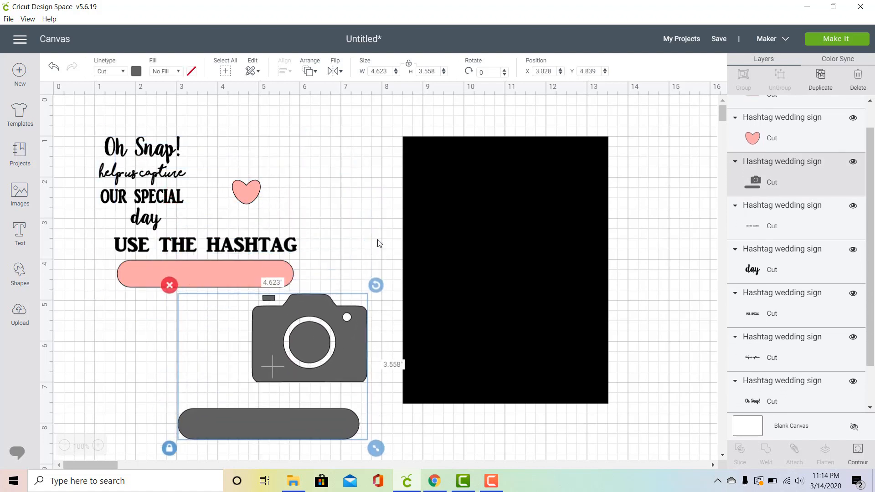
Step: Hide the rounded bar contour of the gray camera layer so that only the camera is cut
scroll(378, 243, down, 3)
scroll(378, 243, down, 1)
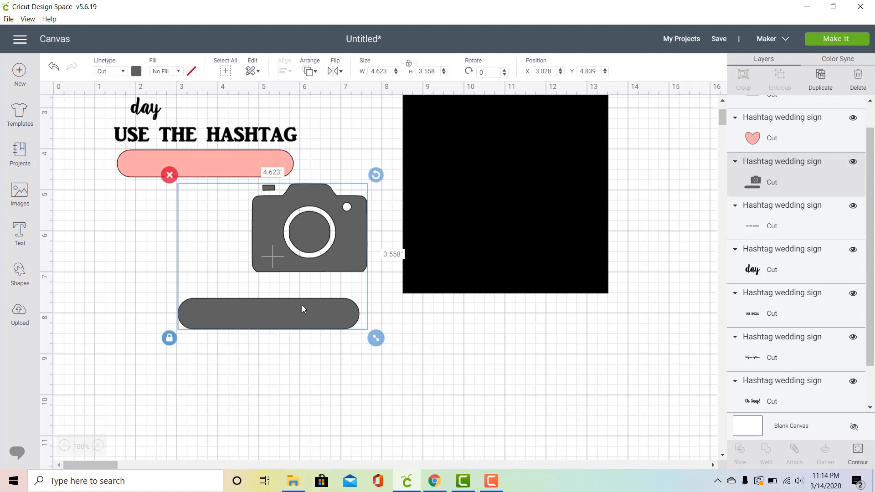
click(858, 451)
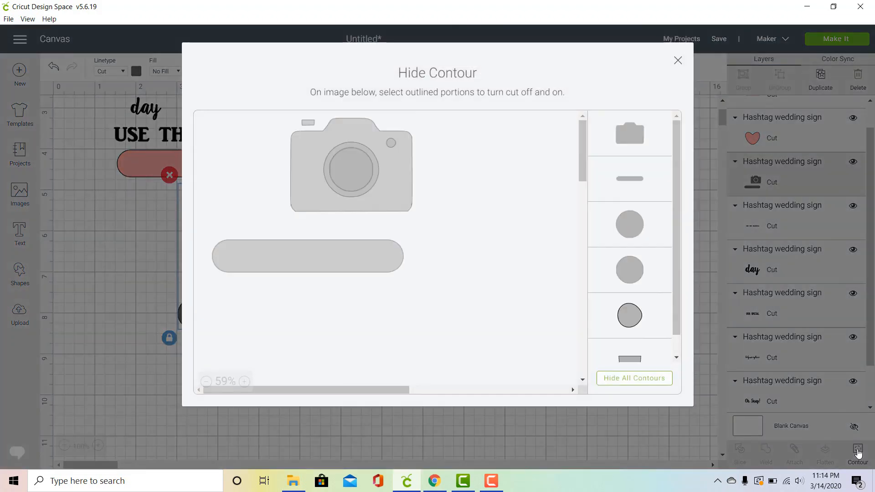
click(351, 265)
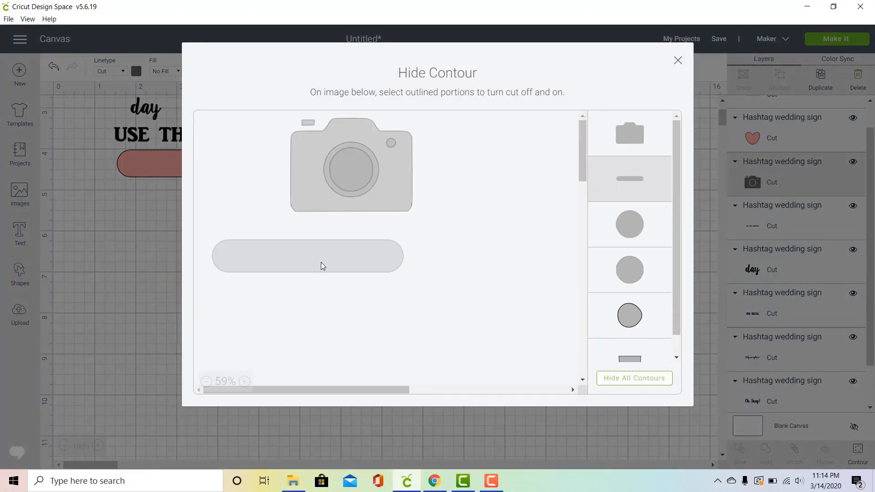
click(678, 60)
Step: Move the pink rounded bar below the camera and the pink heart onto the camera, away from the text
click(151, 166)
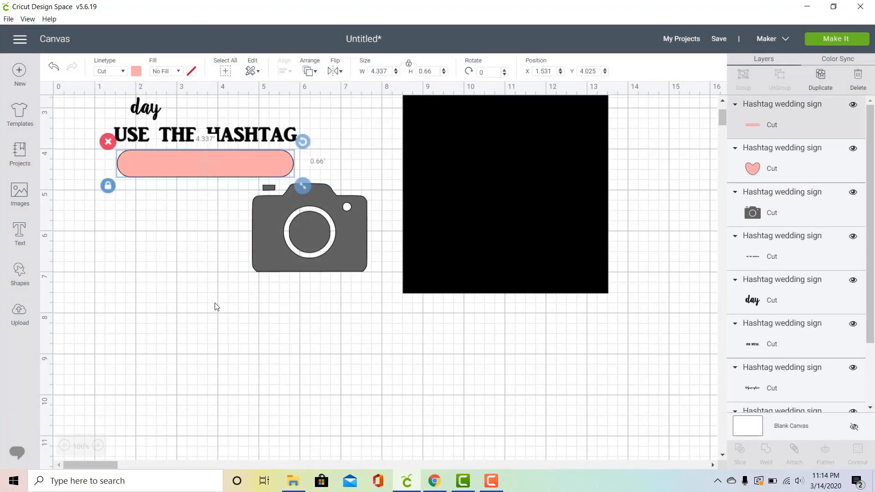
scroll(216, 306, up, 5)
scroll(216, 306, up, 2)
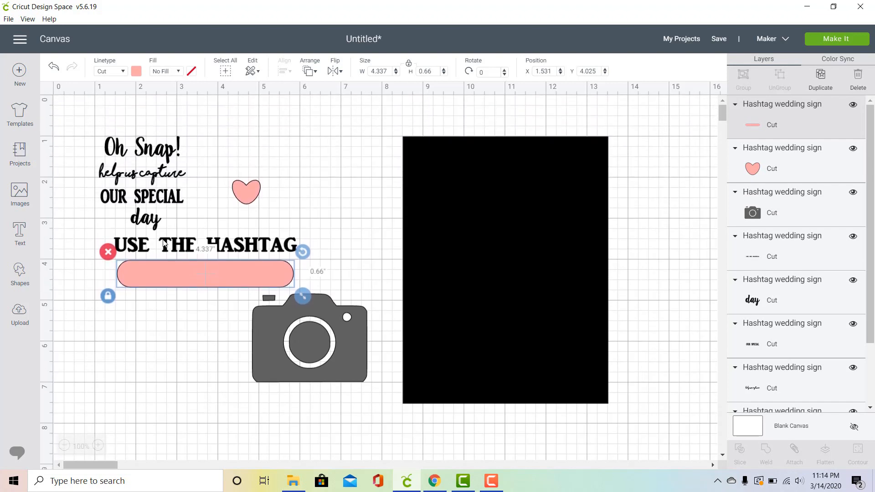
drag(243, 278, 301, 434)
drag(245, 196, 319, 351)
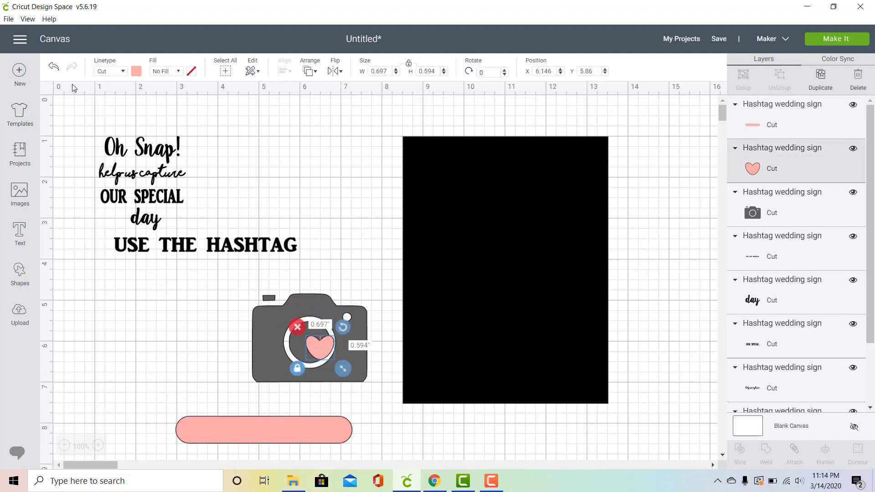
Step: Change the material color of all five text lines to white
drag(84, 130, 327, 292)
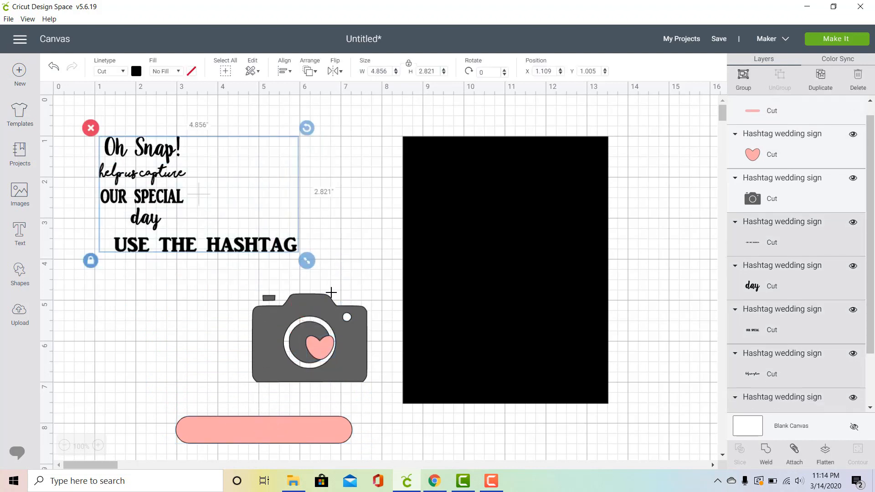
click(136, 72)
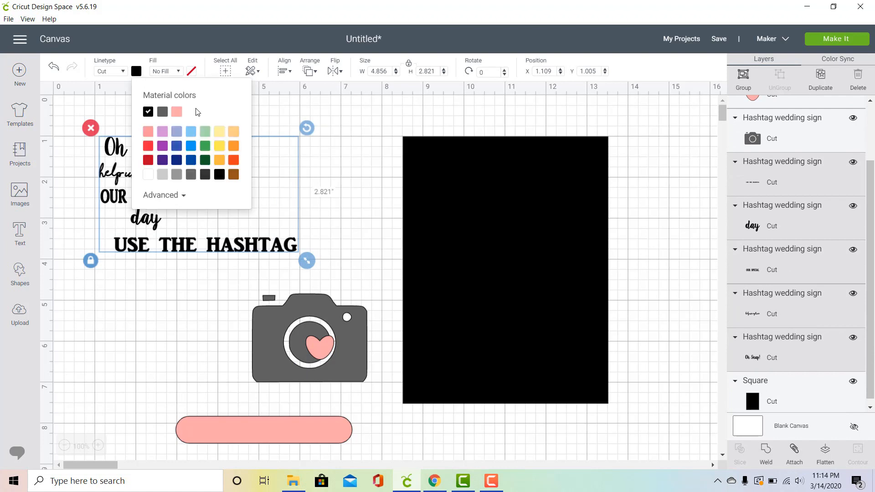
click(151, 176)
click(150, 287)
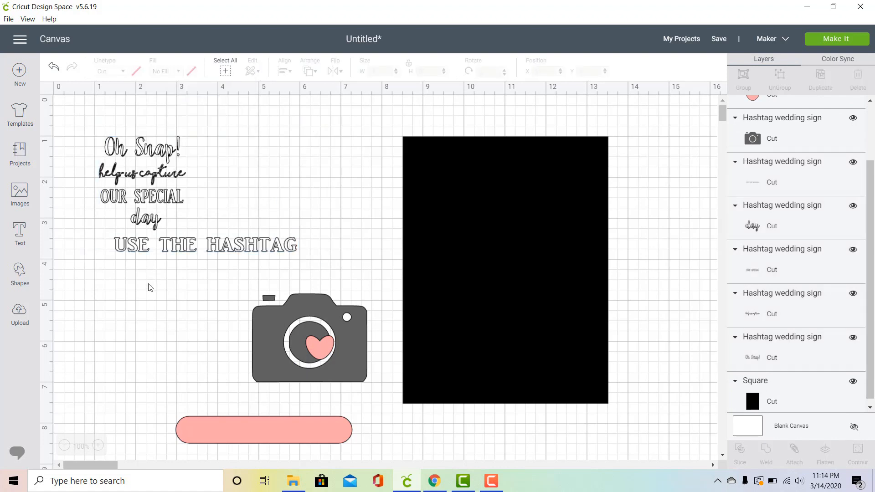
Step: Nudge "Oh Snap!" slightly left and place the four upper text lines on the black rectangle, enlarged to about 3.4 in wide
mouse_move(156, 158)
mouse_down()
mouse_move(500, 215)
mouse_move(531, 196)
mouse_move(502, 175)
mouse_move(501, 157)
mouse_move(314, 191)
mouse_move(193, 173)
mouse_move(152, 155)
mouse_up()
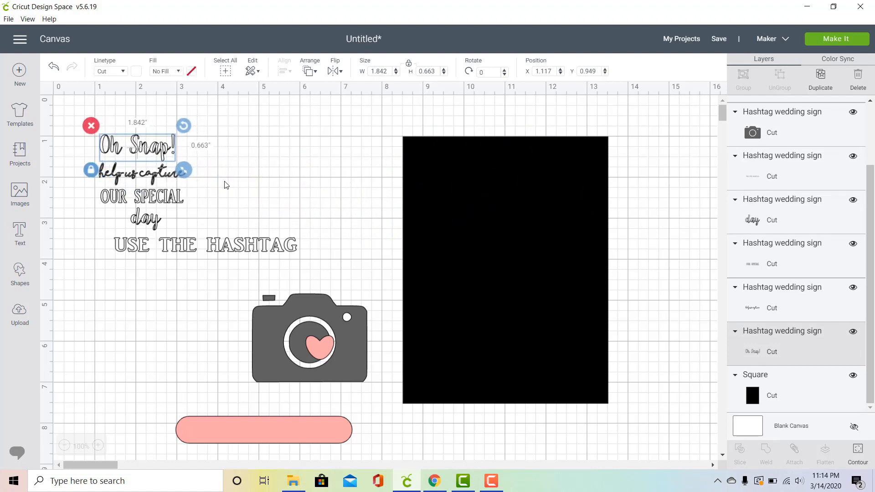
click(223, 185)
drag(70, 114, 216, 232)
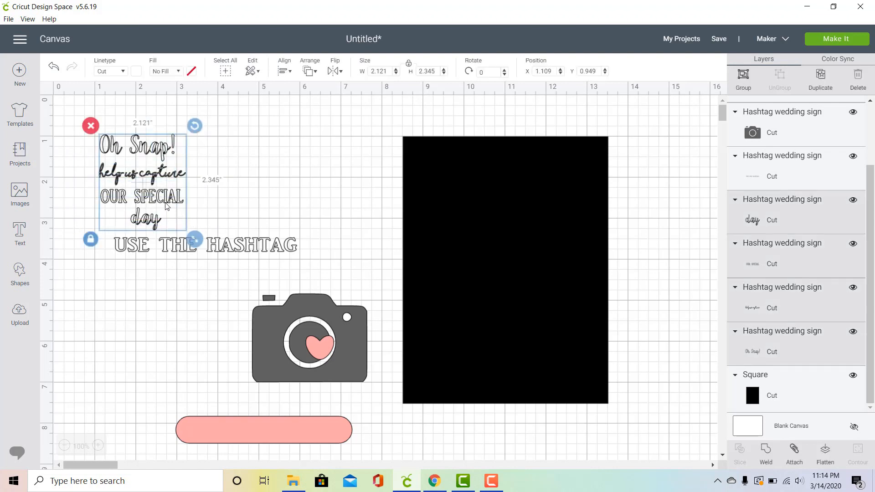
drag(160, 198, 538, 206)
drag(541, 245, 654, 307)
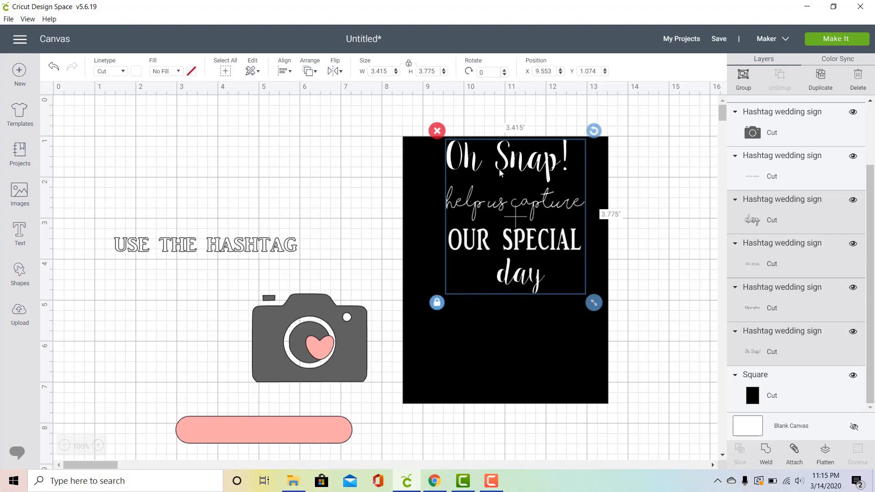
Step: Reduce the four text lines to about 2.9 in wide and center them near the black rectangle's top edge
drag(509, 163, 499, 163)
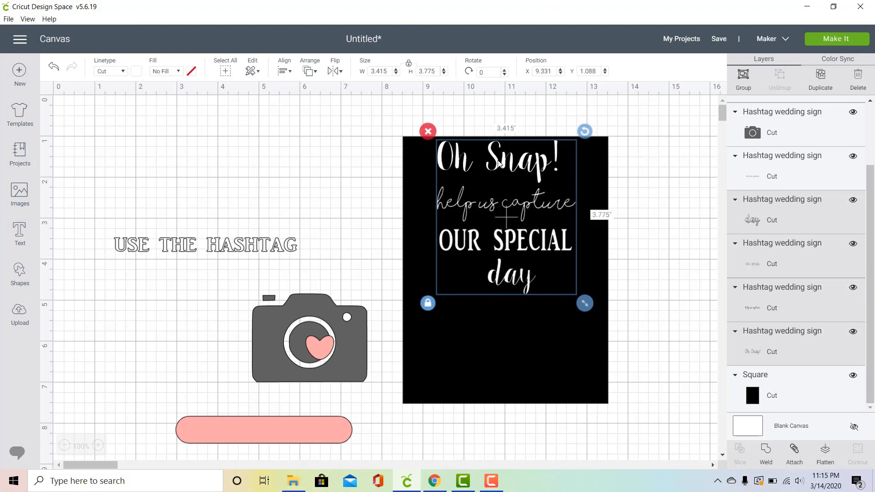
drag(589, 306, 568, 281)
drag(528, 227, 541, 228)
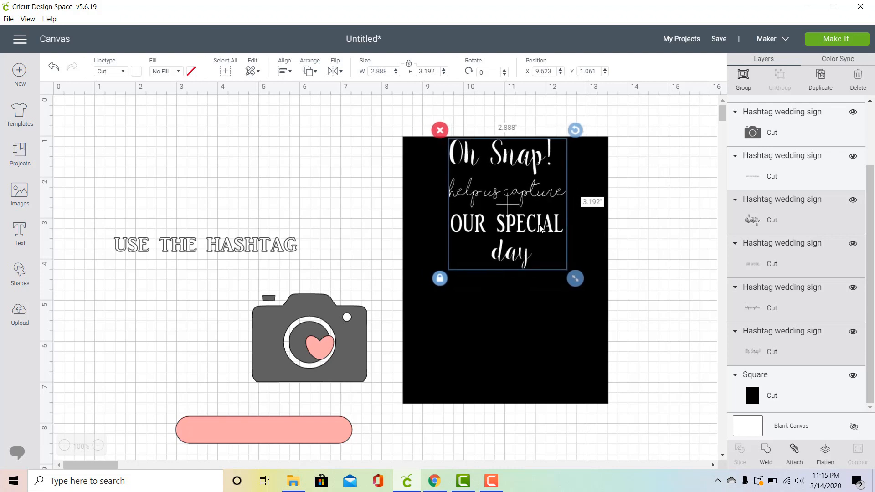
Step: Shrink the camera to about 1.73 in wide and change its material color to light orange
click(286, 342)
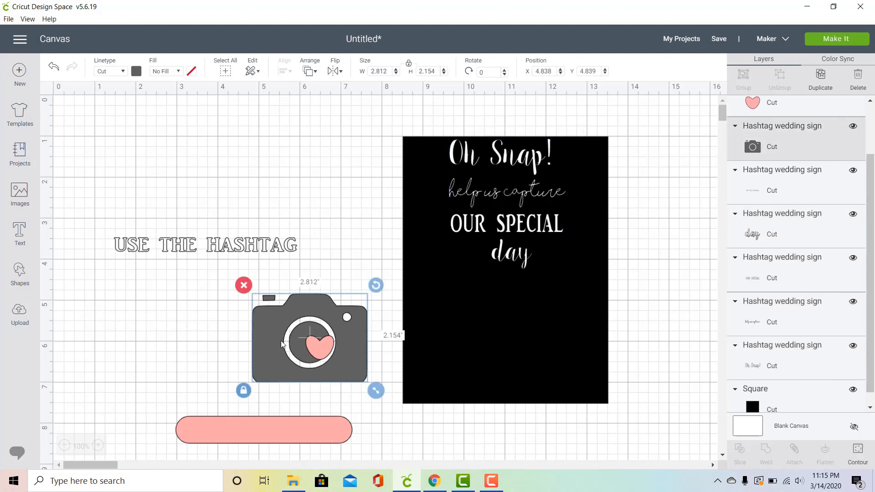
drag(375, 393, 334, 359)
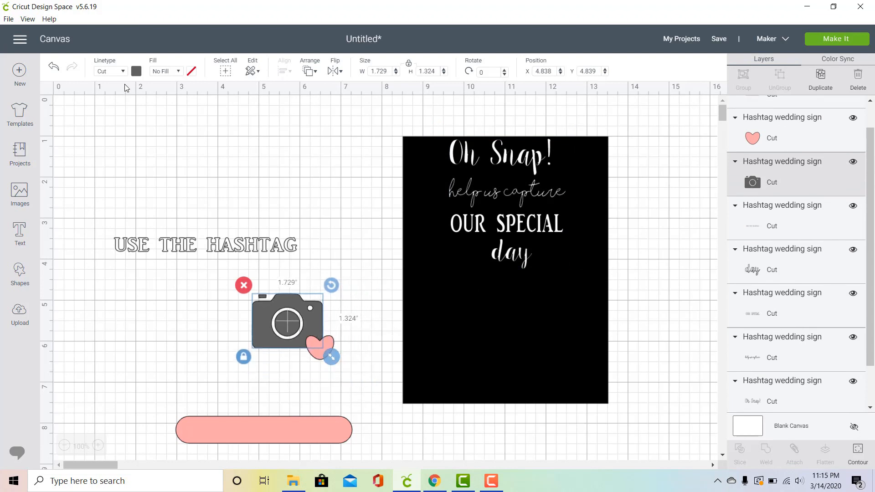
click(137, 70)
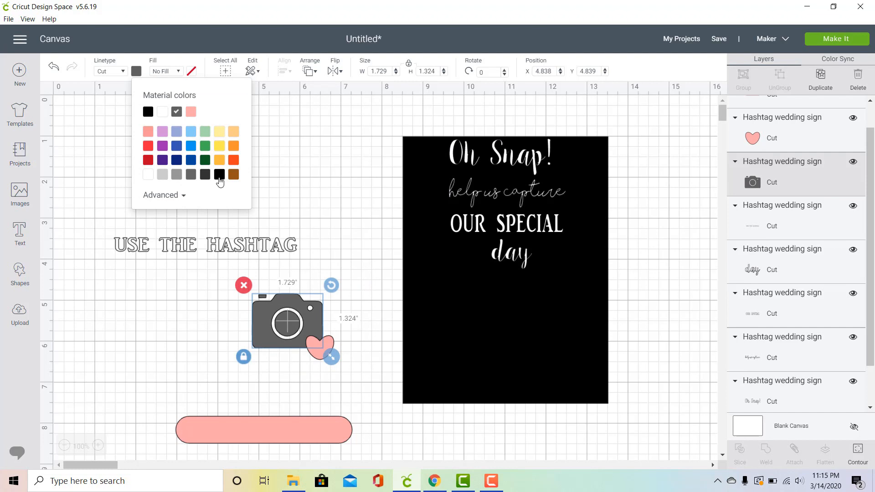
click(233, 131)
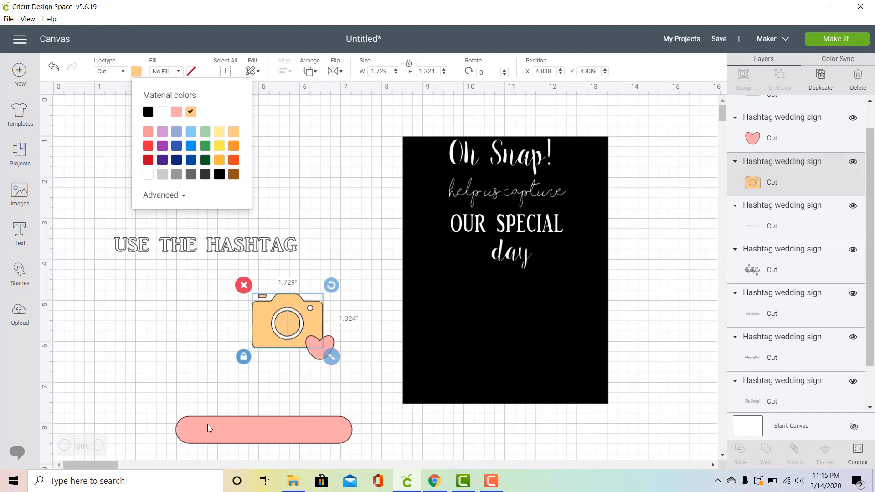
click(181, 336)
Step: Place the camera below "day" on the black rectangle and fit the heart inside its lens at about 0.48 in wide
drag(259, 321, 481, 302)
click(321, 342)
drag(321, 341, 508, 299)
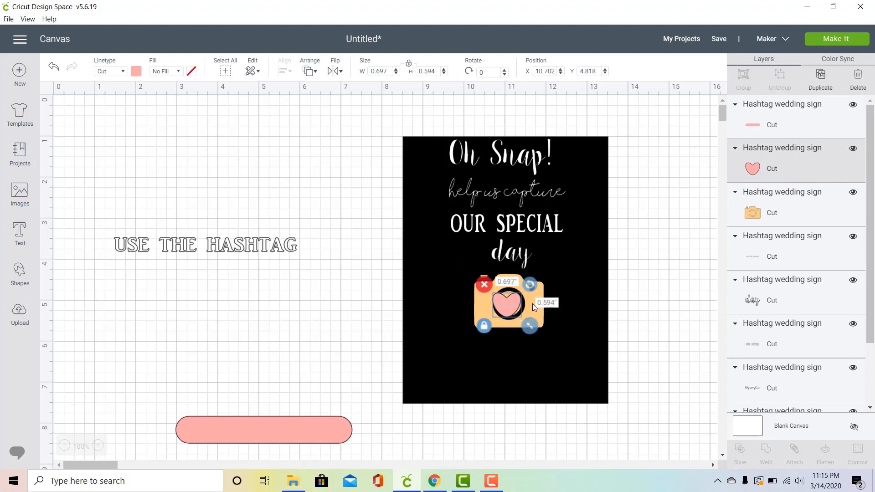
drag(532, 331, 523, 312)
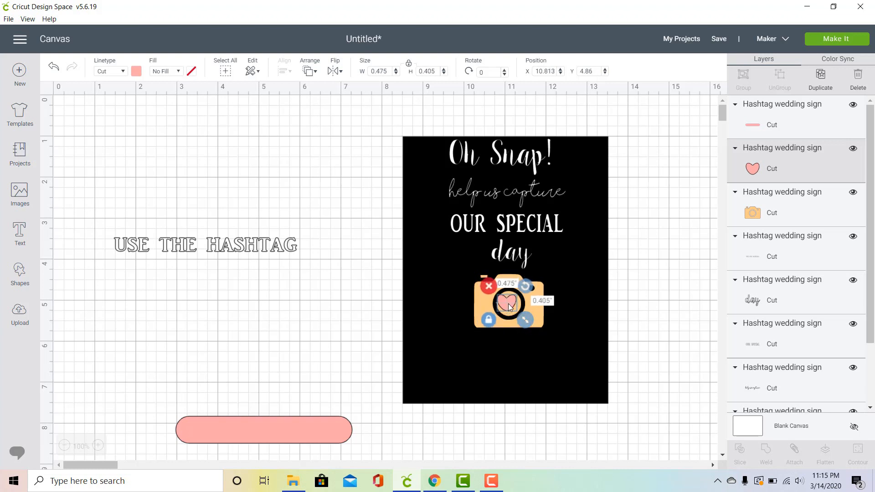
Step: Center the heart inside the camera lens and place "USE THE HASHTAG" on the black rectangle just below the camera
drag(510, 306, 512, 307)
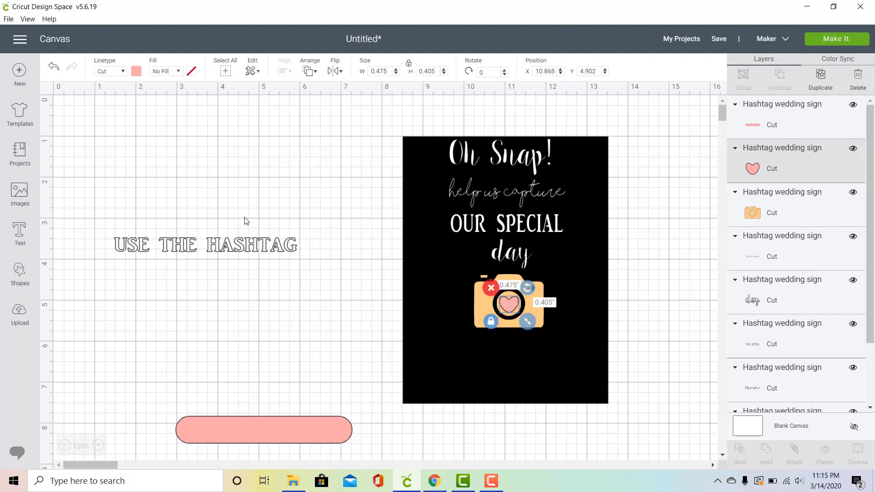
click(245, 236)
drag(245, 236, 545, 337)
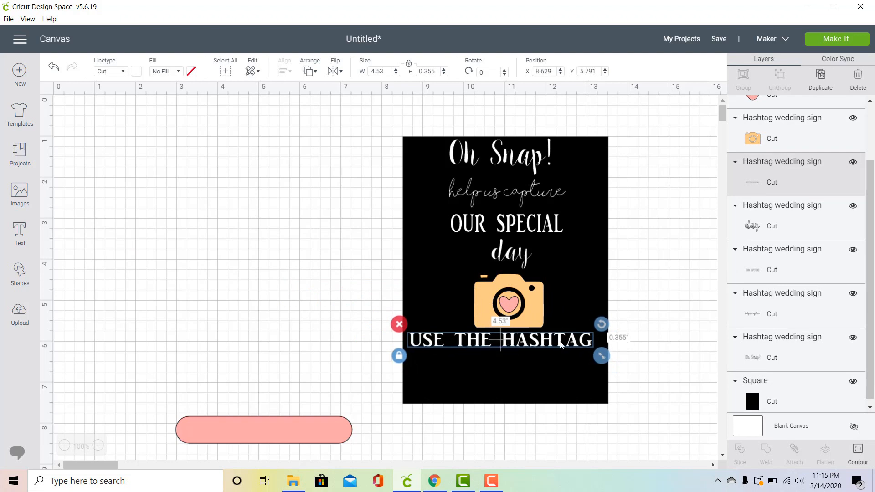
drag(561, 345, 564, 345)
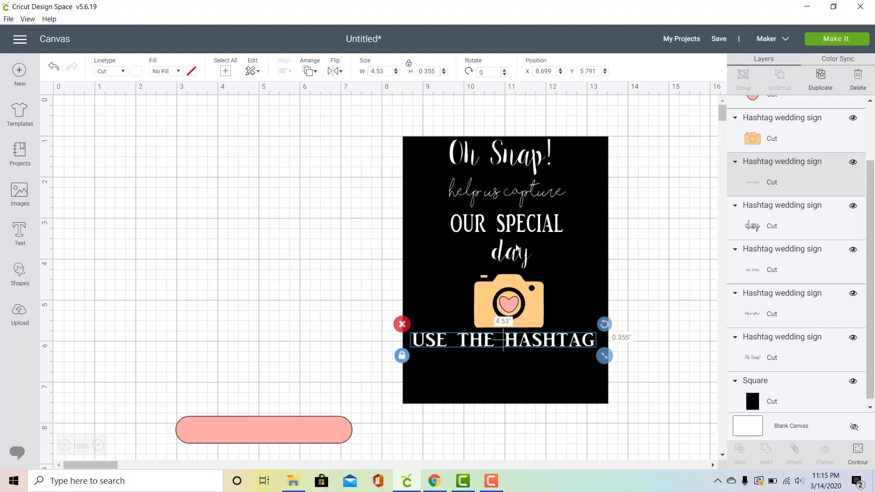
Step: Place the pink rounded bar below "USE THE HASHTAG" and enlarge it proportionally to about 4.74 in wide
drag(311, 418, 548, 353)
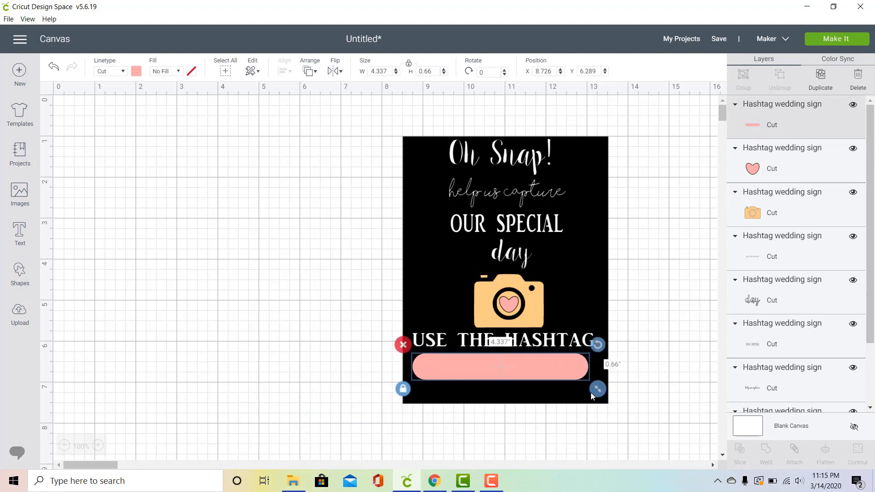
drag(597, 394, 619, 397)
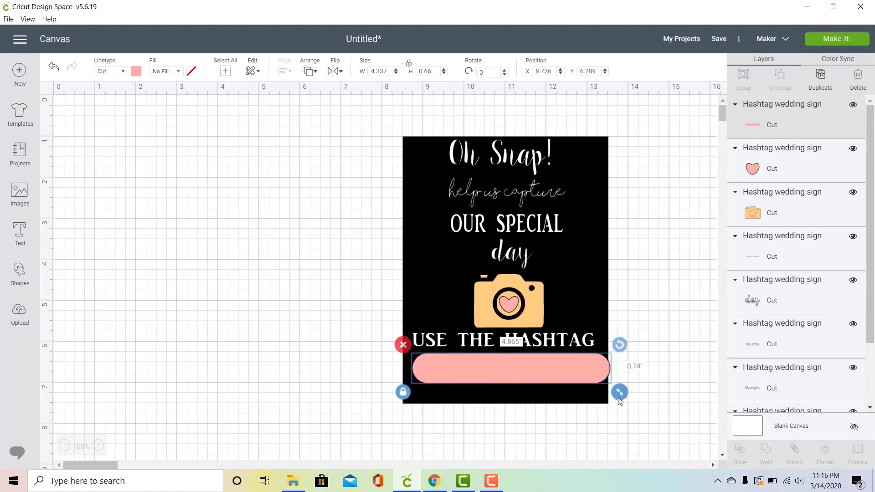
right_click(619, 396)
click(589, 370)
drag(589, 369, 583, 367)
drag(619, 389, 609, 387)
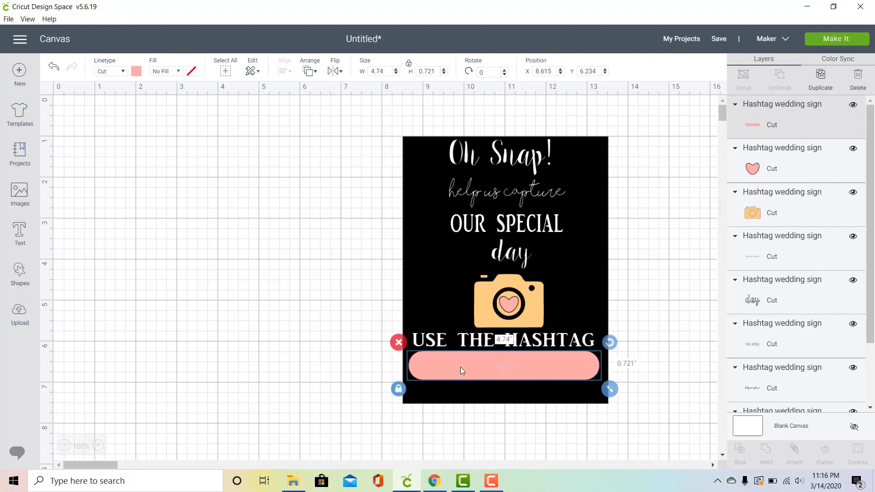
Step: Nudge the pink bar slightly right, unlock its proportions and stretch it to about 4.8 × 0.99 in
drag(460, 367, 461, 368)
drag(461, 369, 462, 369)
click(398, 393)
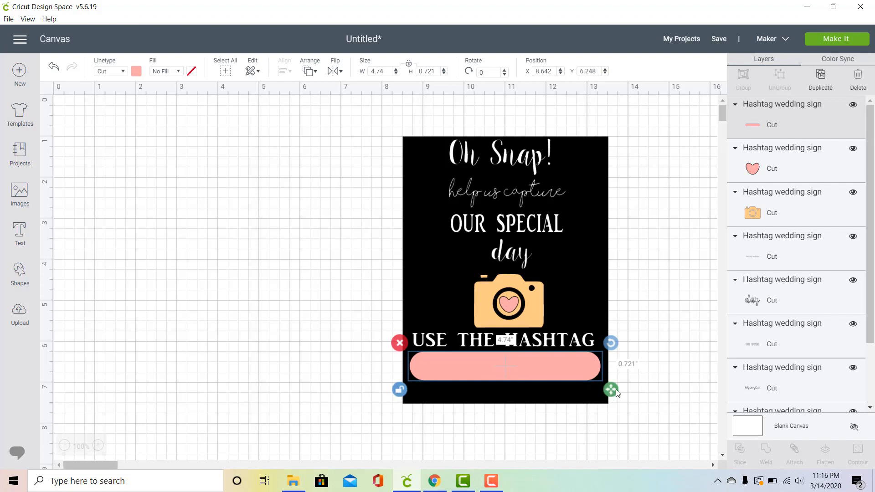
drag(616, 393, 620, 405)
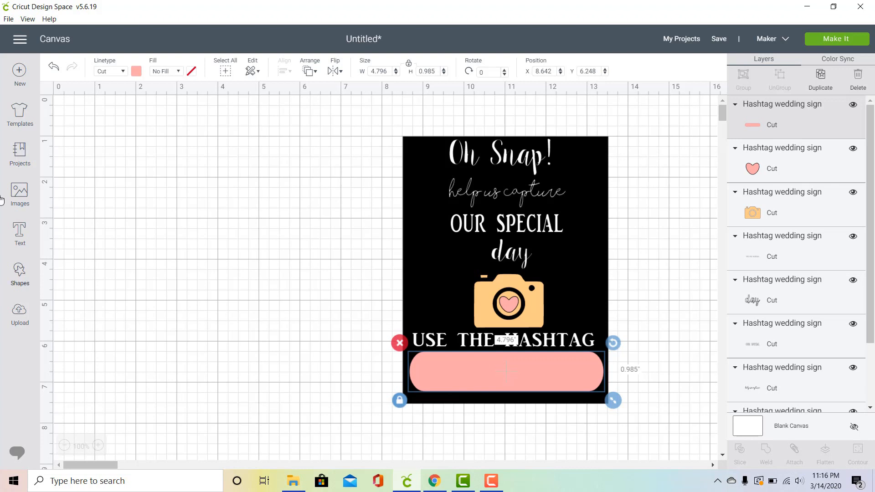
Step: Add a text object with the couple's wedding hashtag, capitalizing the first letter of each word
click(26, 233)
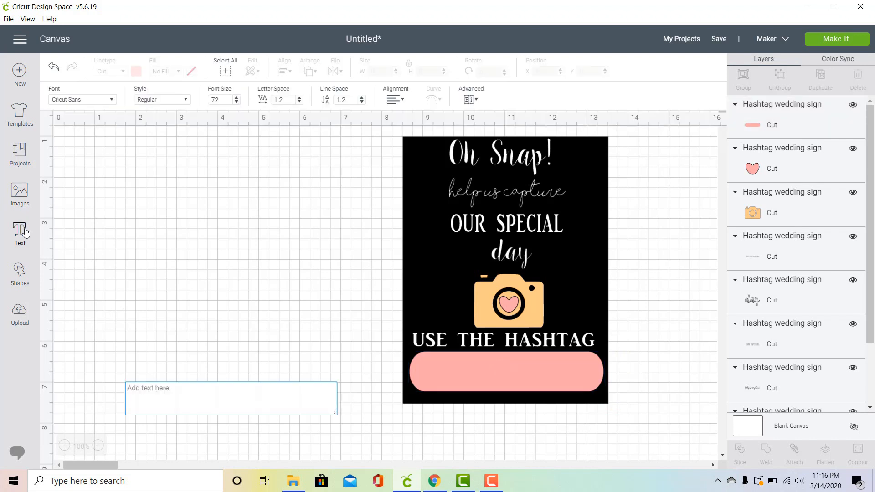
text(#aLE)
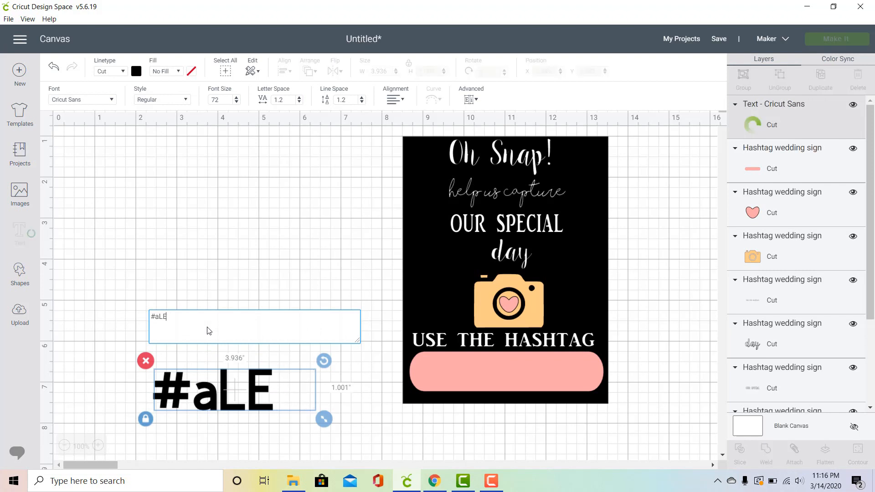
key(BackSpace)
key(BackSpace)
key(BackSpace)
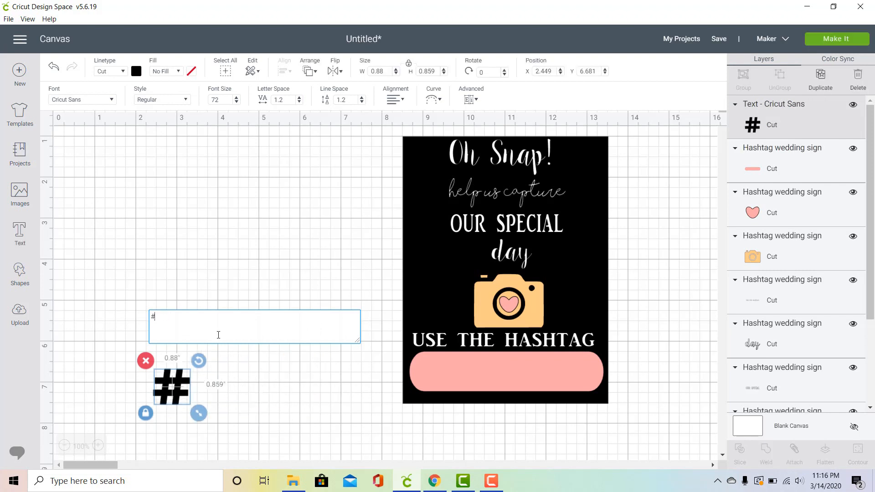
text(Alex)
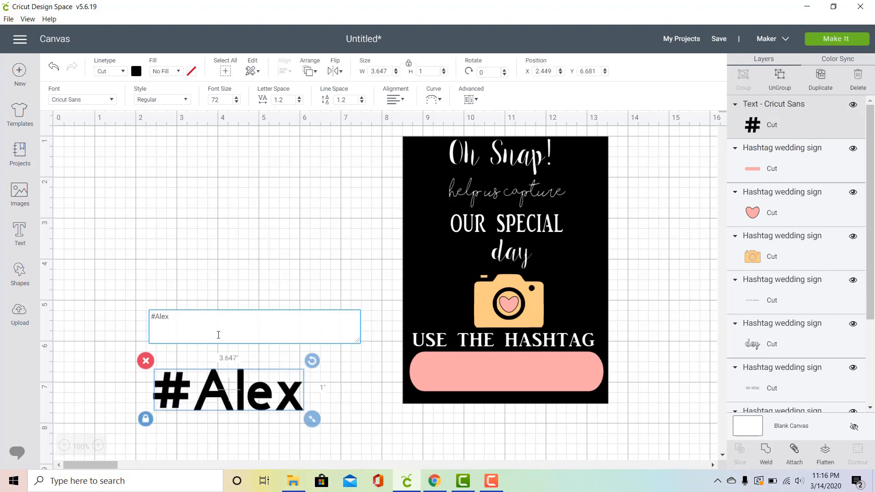
text(AndDrew)
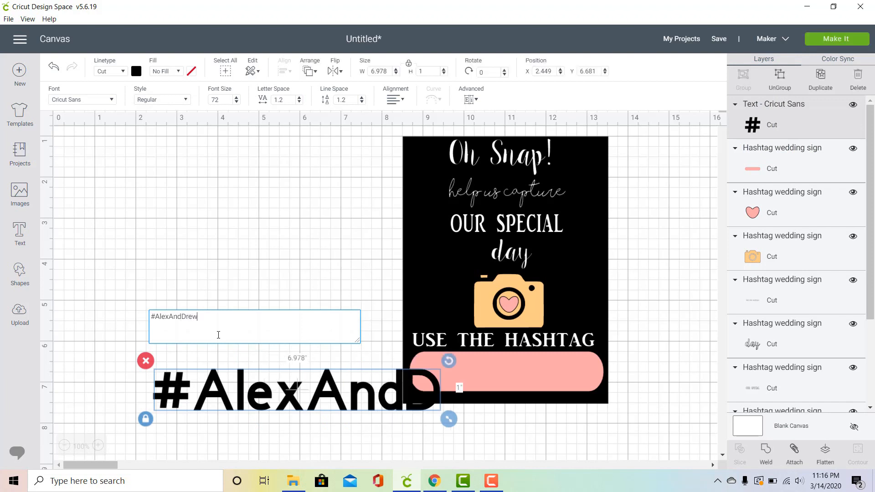
text(SayIDo)
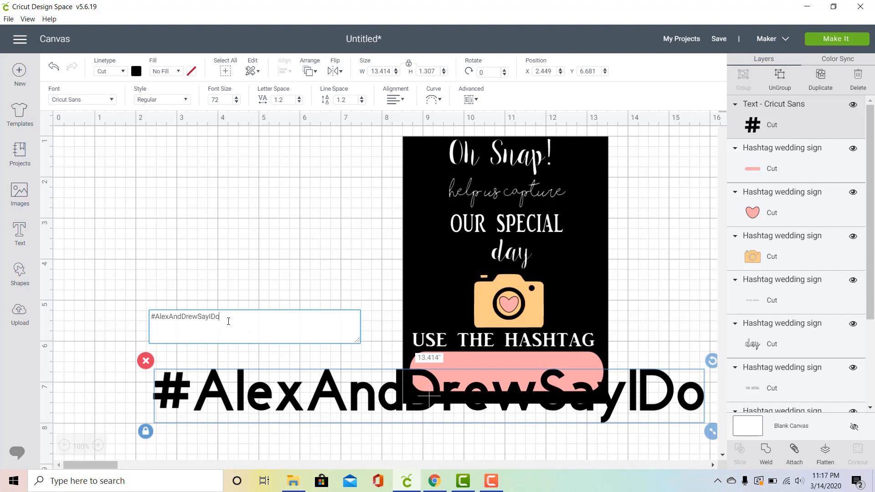
Step: Change the hashtag text's font to the system font A DAY WITHOUT SUN
drag(228, 321, 139, 329)
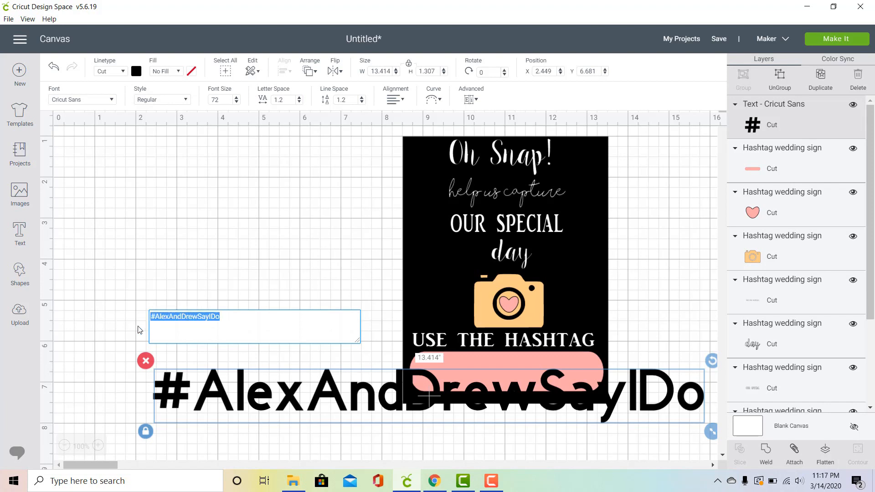
click(113, 100)
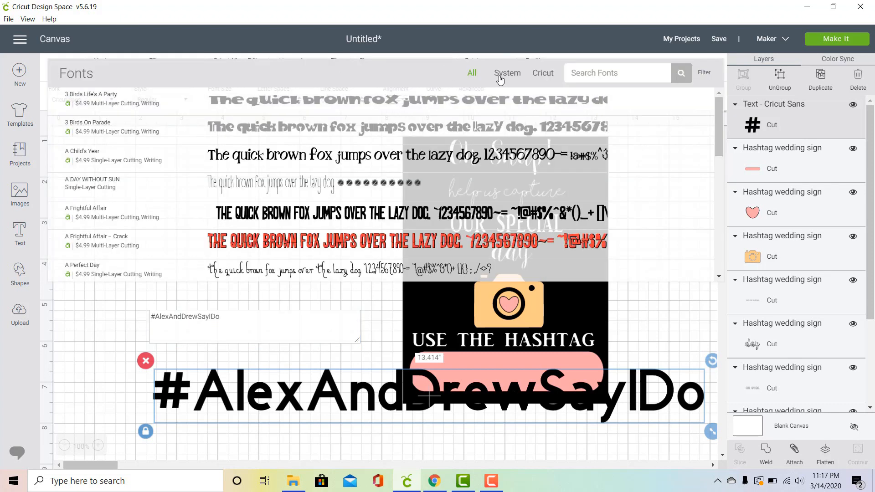
click(503, 81)
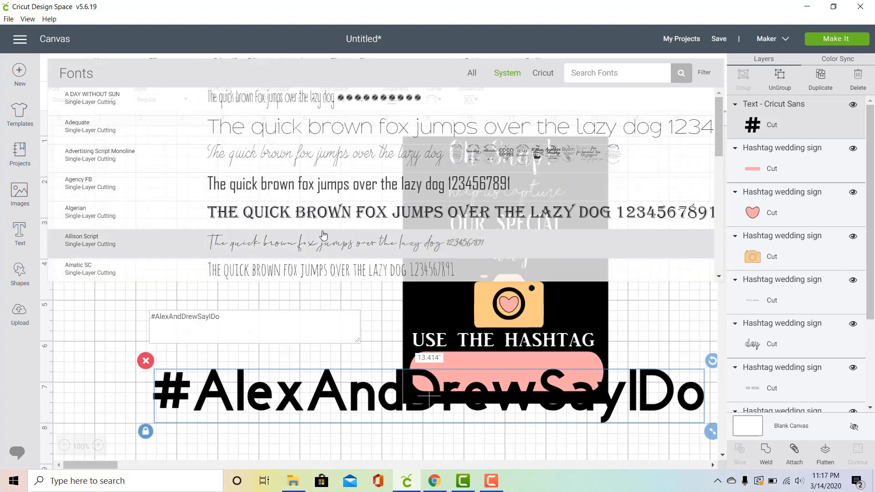
click(287, 112)
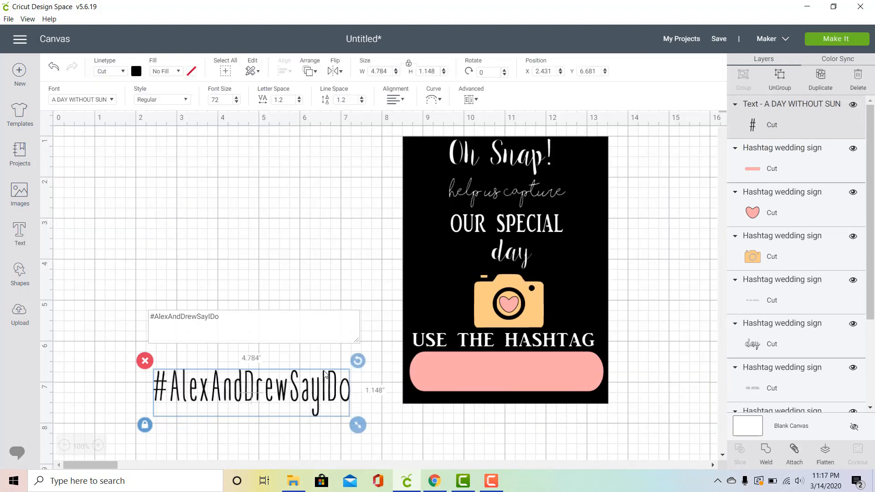
click(93, 400)
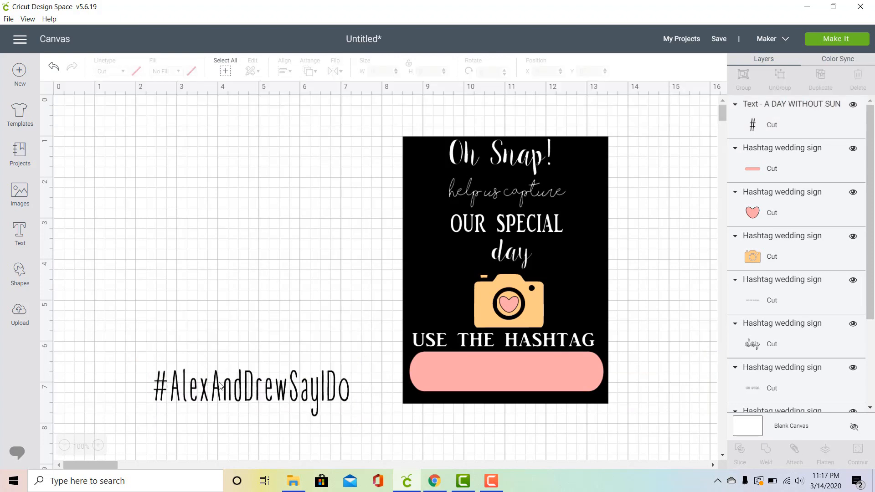
Step: Place the hashtag text on the pink bar, reduced to about 3.6 in wide
drag(221, 390, 482, 378)
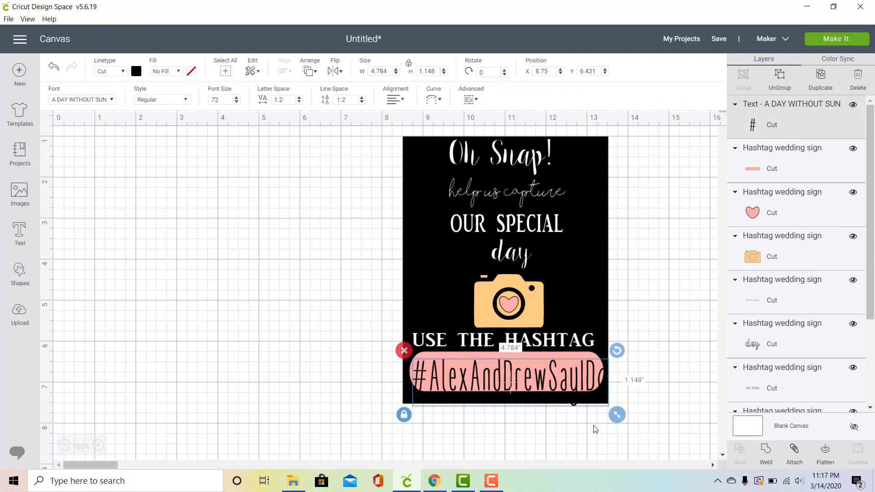
drag(620, 420, 543, 369)
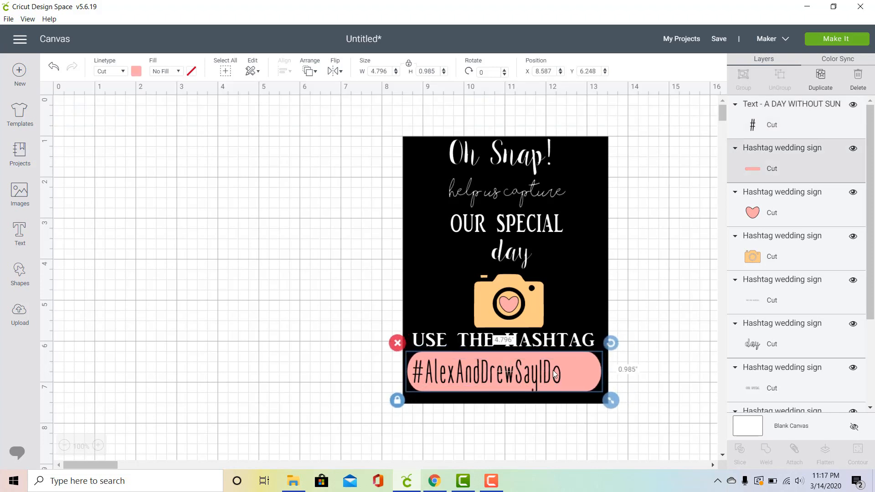
click(346, 393)
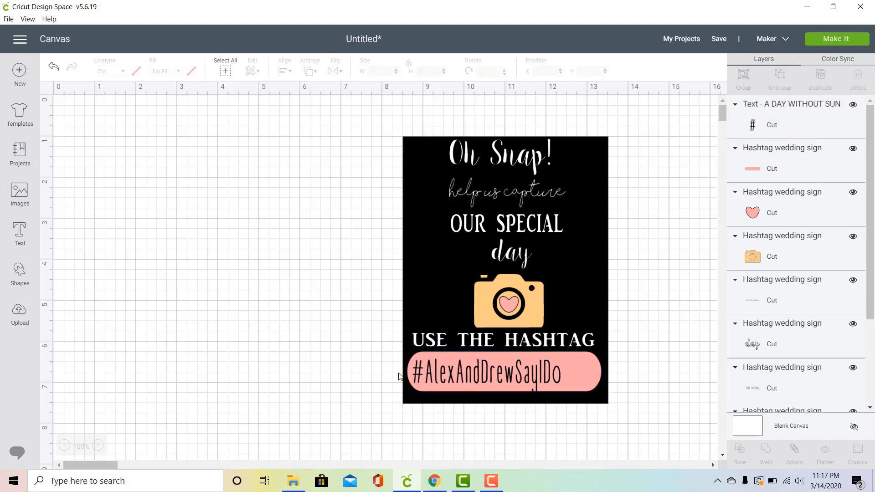
click(463, 369)
drag(463, 370, 469, 367)
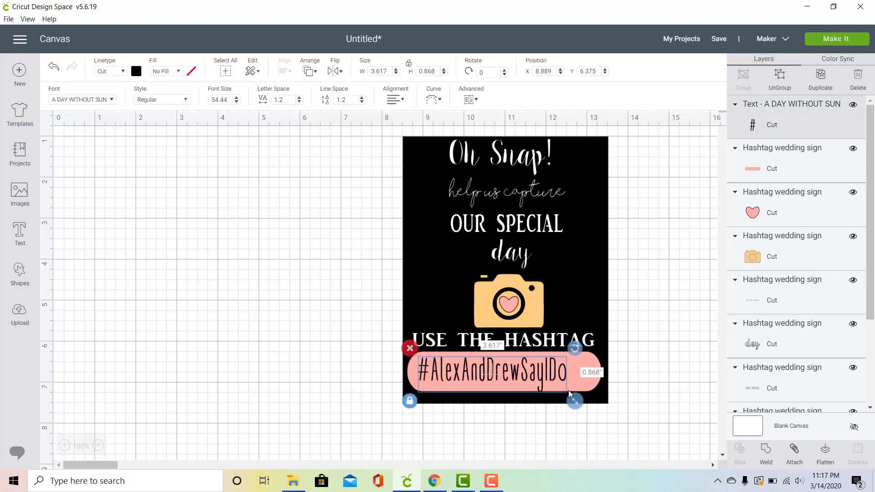
Step: Enlarge the hashtag text to about 3.9 in wide and center it horizontally on the pink bar
click(551, 370)
click(540, 378)
drag(540, 376, 540, 374)
drag(575, 399, 586, 400)
drag(557, 373, 562, 373)
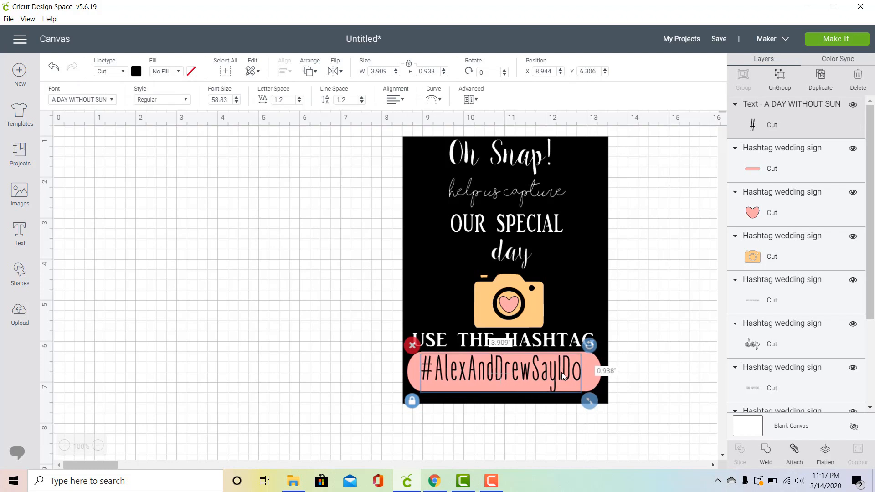
Step: Narrow the pink bar to about 4.2 in wide with unlocked proportions and center it around the hashtag text
click(594, 365)
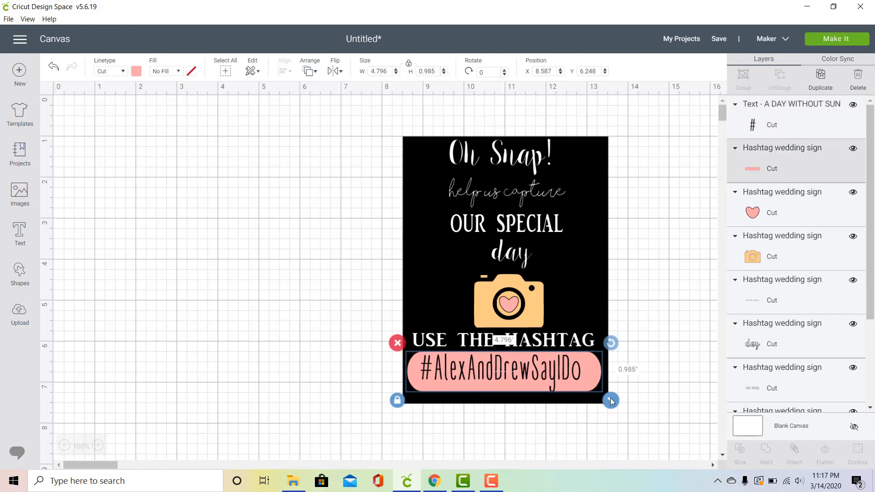
click(397, 400)
drag(613, 405, 598, 406)
drag(414, 384, 424, 390)
drag(605, 403, 599, 408)
click(565, 373)
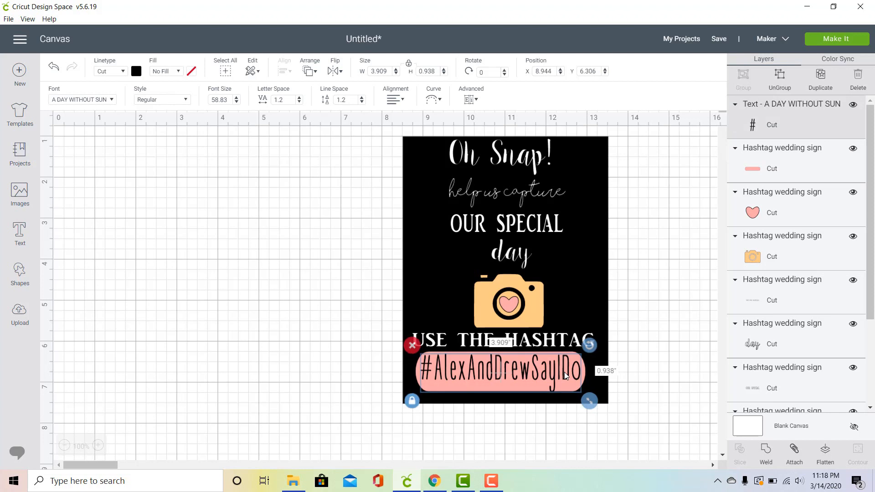
drag(565, 372, 562, 373)
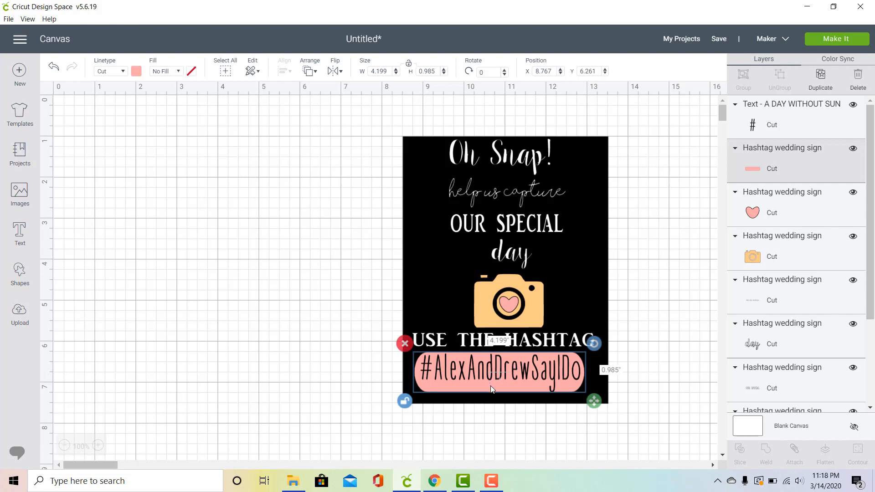
drag(491, 385, 491, 383)
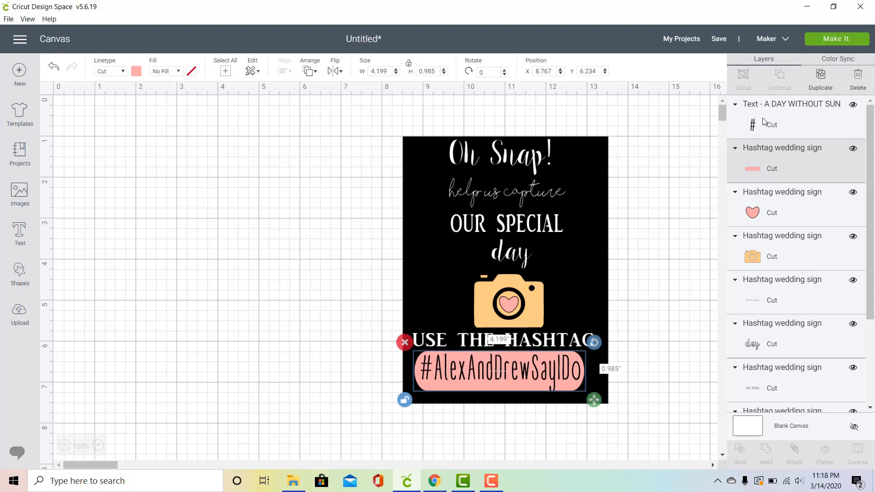
Step: Slice the hashtag text out of the pink bar and move the bar and both text copies apart onto the empty canvas
shift+click(801, 126)
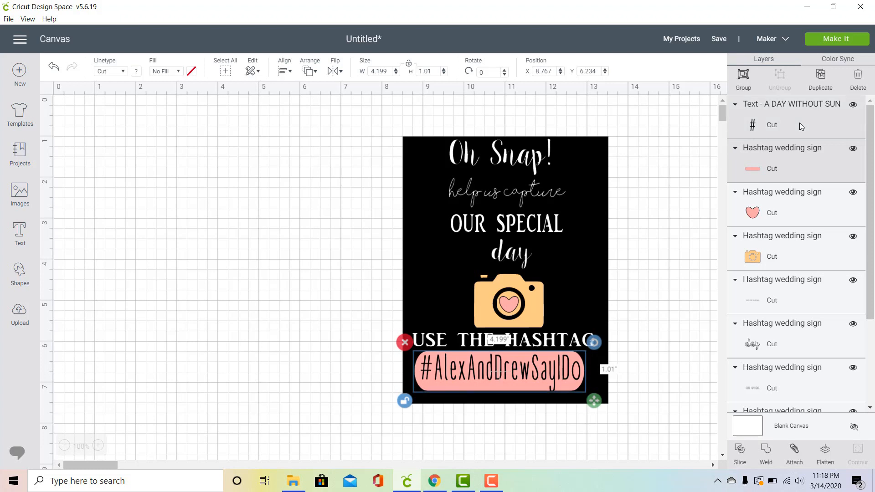
click(740, 451)
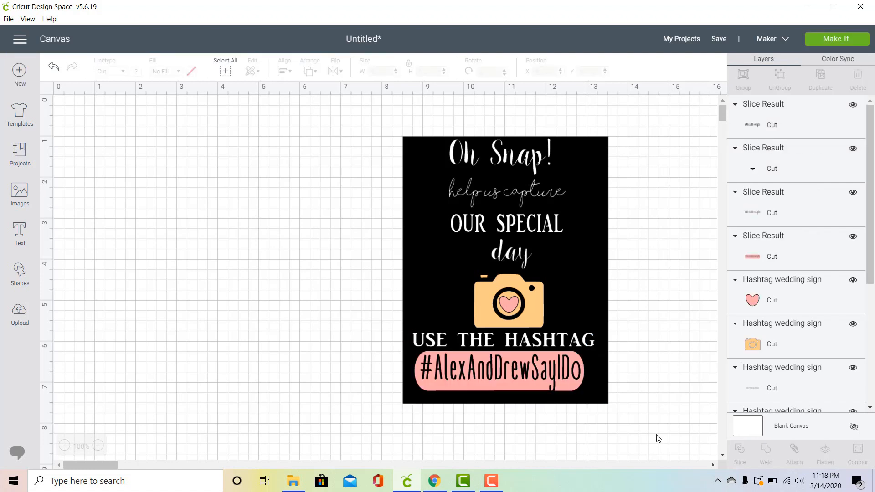
drag(449, 367, 154, 351)
click(439, 367)
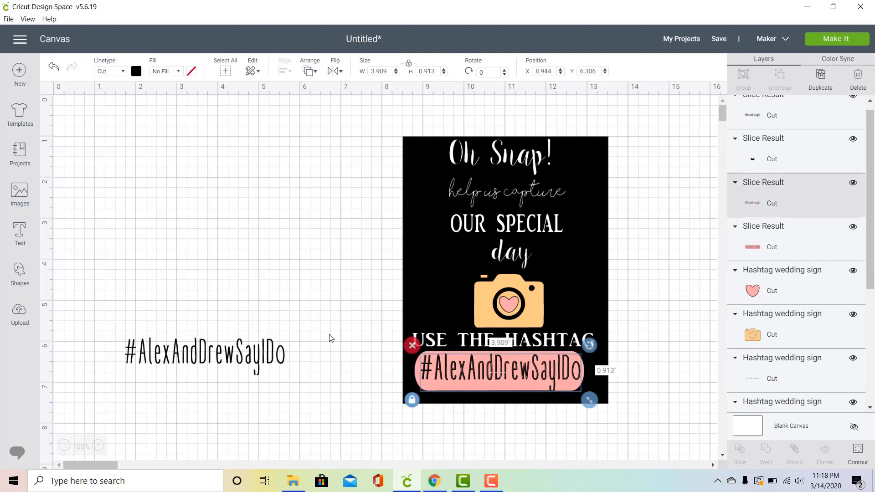
drag(439, 367, 191, 266)
right_click(191, 264)
drag(455, 371, 208, 428)
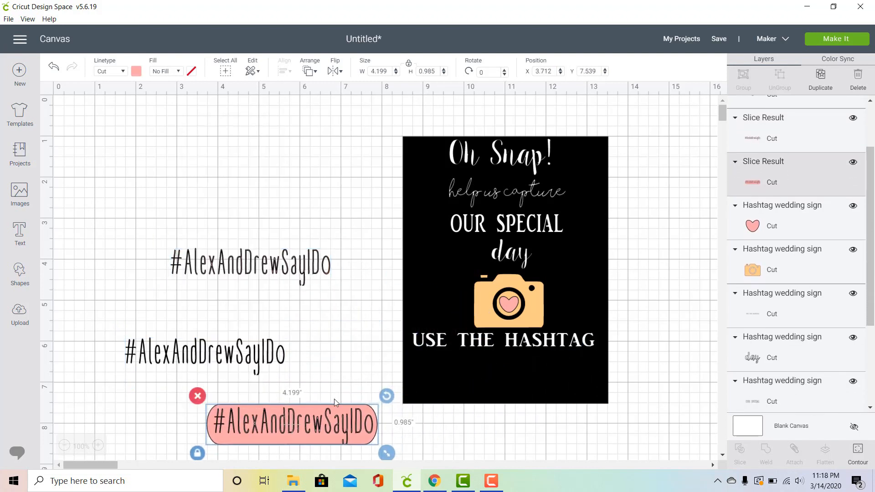
scroll(327, 326, down, 2)
drag(343, 391, 326, 377)
right_click(327, 377)
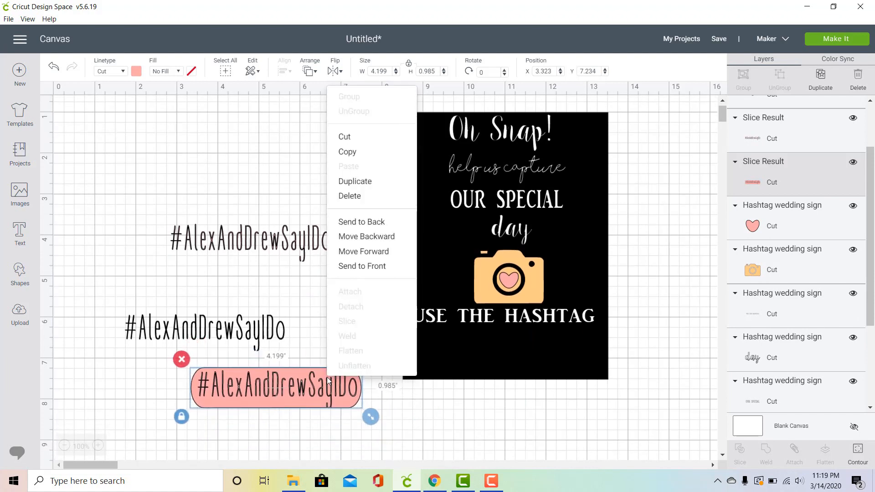
Step: Delete both loose copies of the hashtag text from the canvas, keeping the pink cut-out bar
click(217, 326)
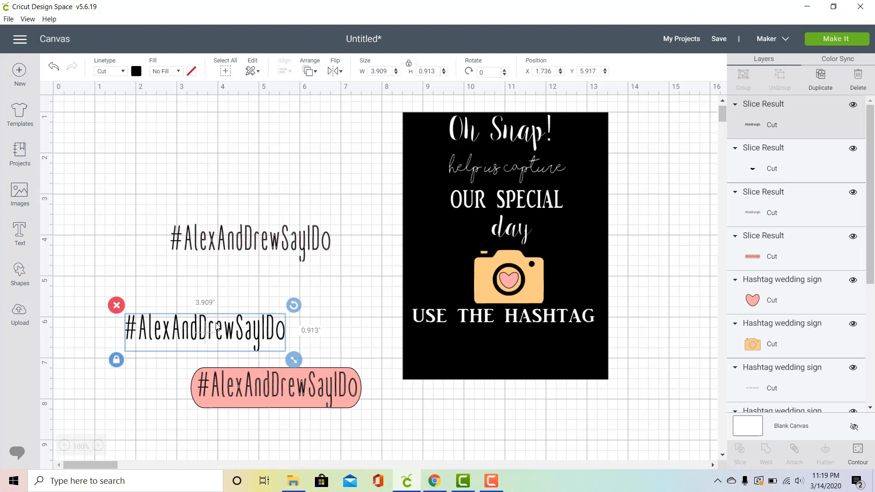
key(Delete)
click(269, 241)
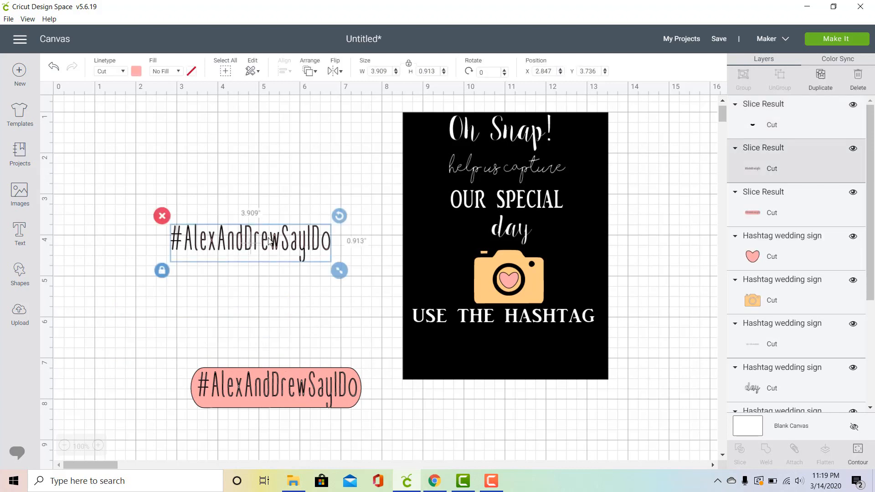
key(Delete)
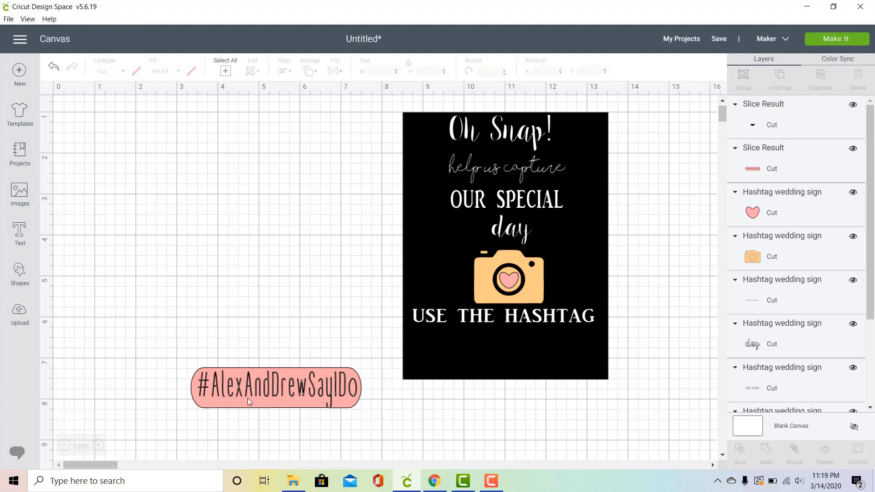
Step: Enlarge the pink hashtag bar to about 4.7 in wide against the black rectangle and set it aside on the empty canvas
drag(261, 388, 499, 349)
drag(595, 378, 616, 392)
drag(587, 360, 368, 365)
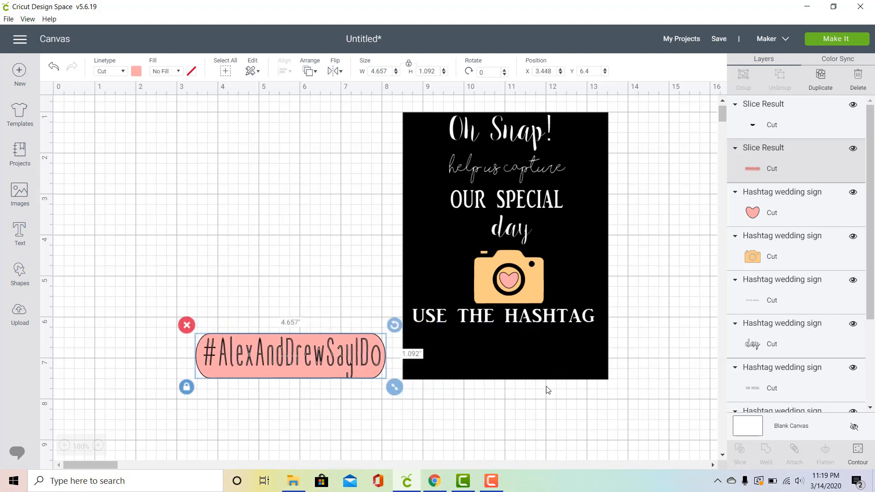
Step: Shift the black rectangle up and delete the tiny leftover slice piece that was lying on it
drag(565, 366, 564, 329)
click(552, 366)
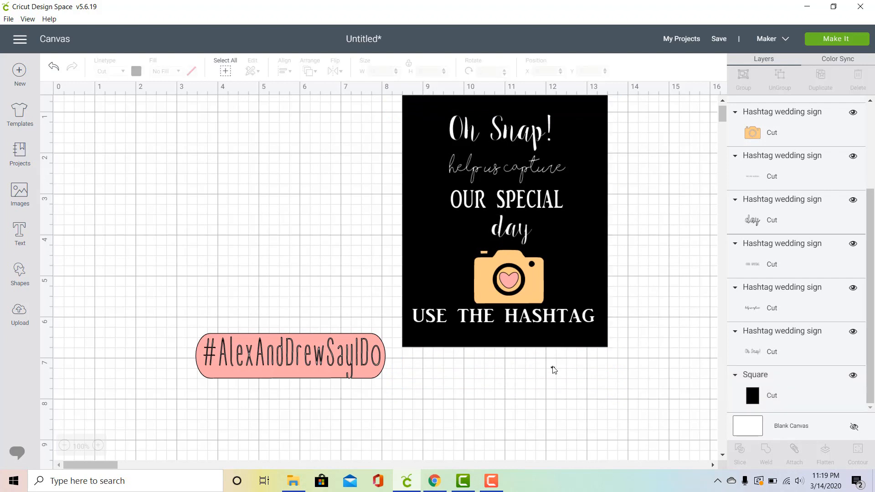
click(553, 369)
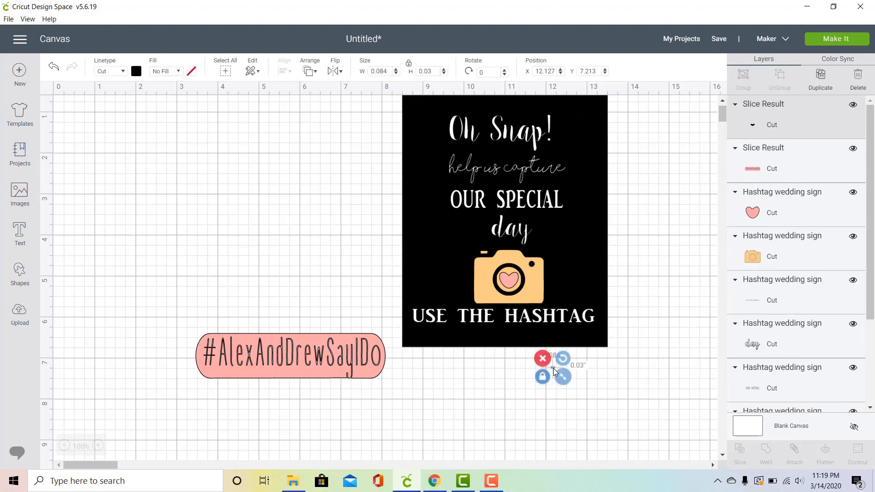
key(Delete)
Step: Move the black rectangle down behind the design and place the pink hashtag bar under the "USE THE HASHTAG" line
drag(560, 342, 562, 370)
drag(338, 364, 553, 357)
click(585, 201)
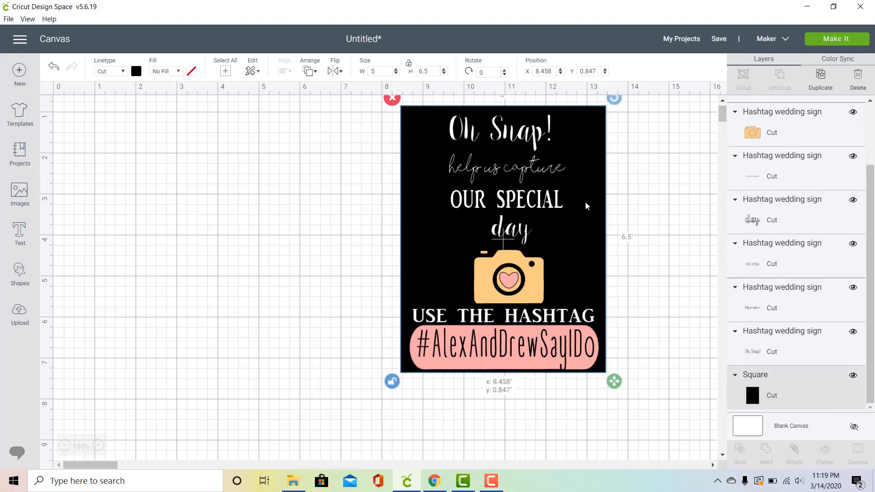
drag(586, 201, 586, 205)
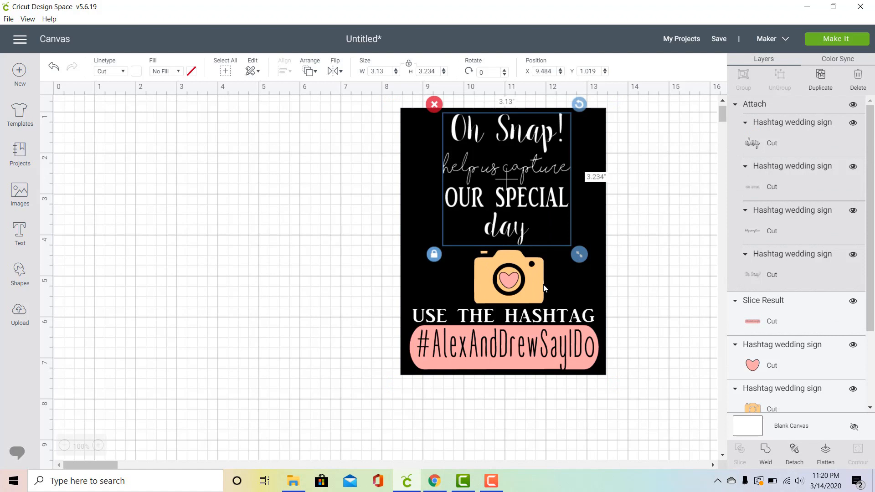
Step: Center the attached upper text horizontally with the "USE THE HASHTAG" line and attach them together
shift+click(549, 318)
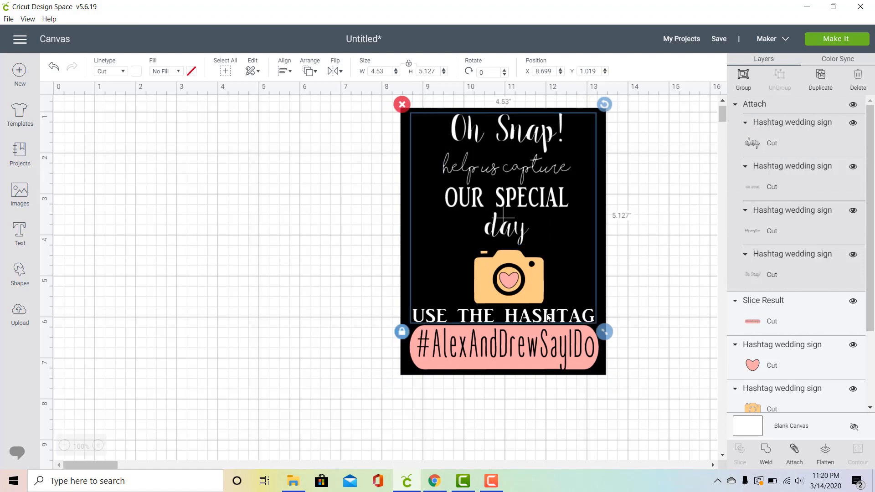
click(283, 71)
click(306, 121)
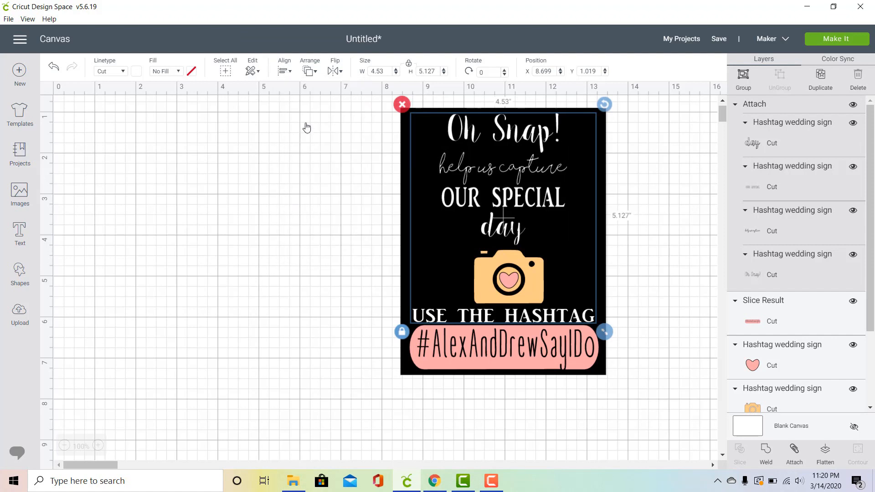
click(795, 451)
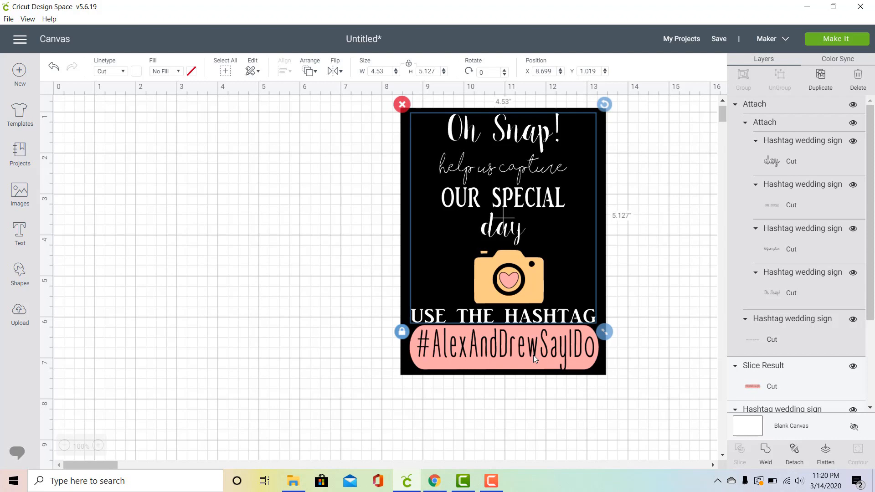
Step: Attach the camera's pink heart to the pink hashtag bar, leaving the camera as a separate layer
click(503, 284)
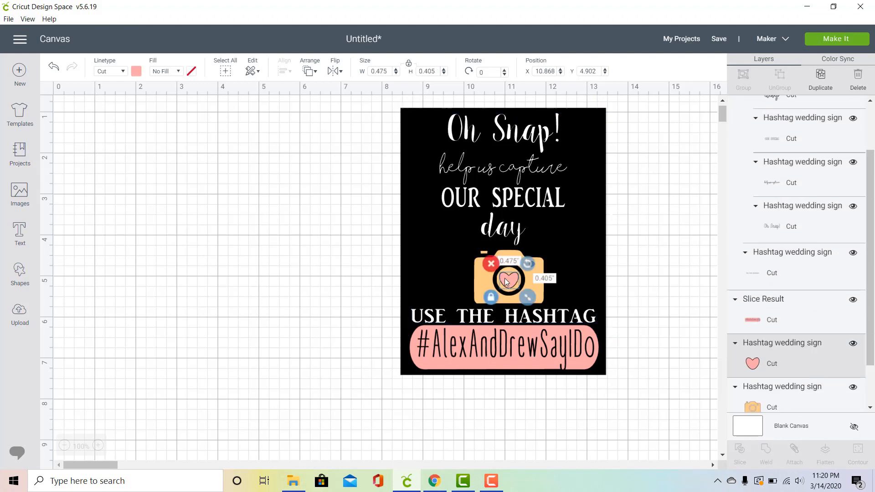
shift+click(507, 348)
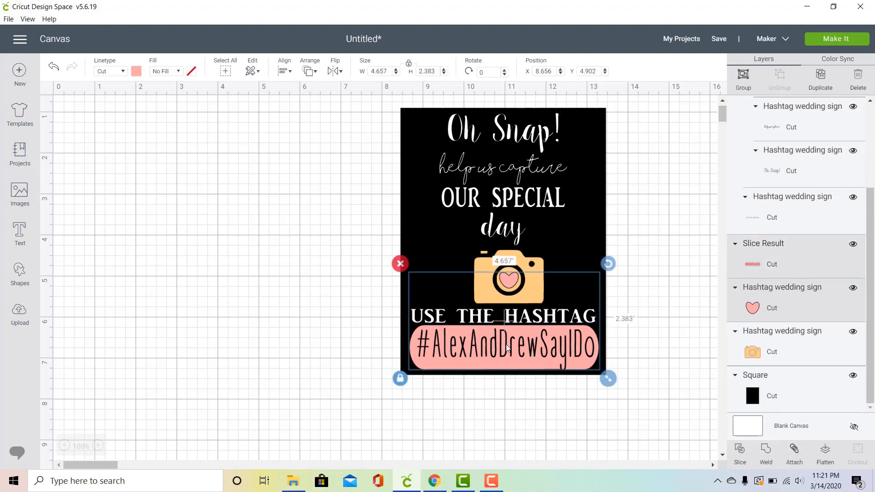
click(795, 452)
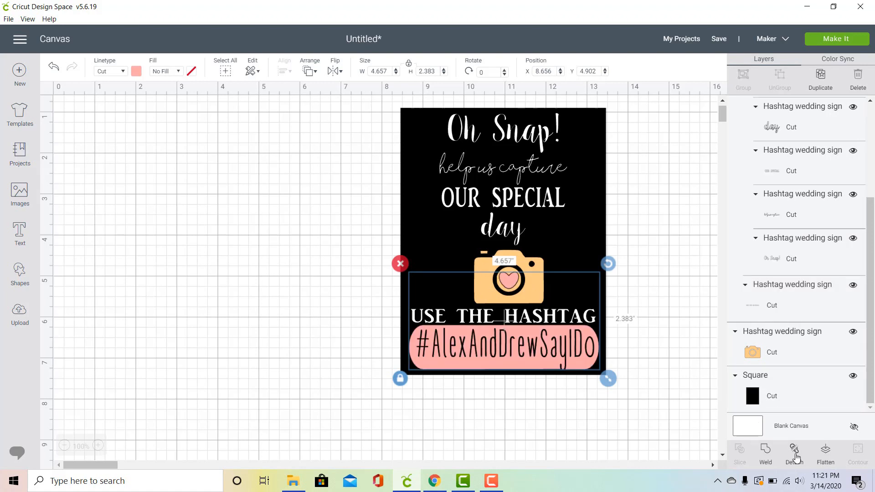
click(537, 268)
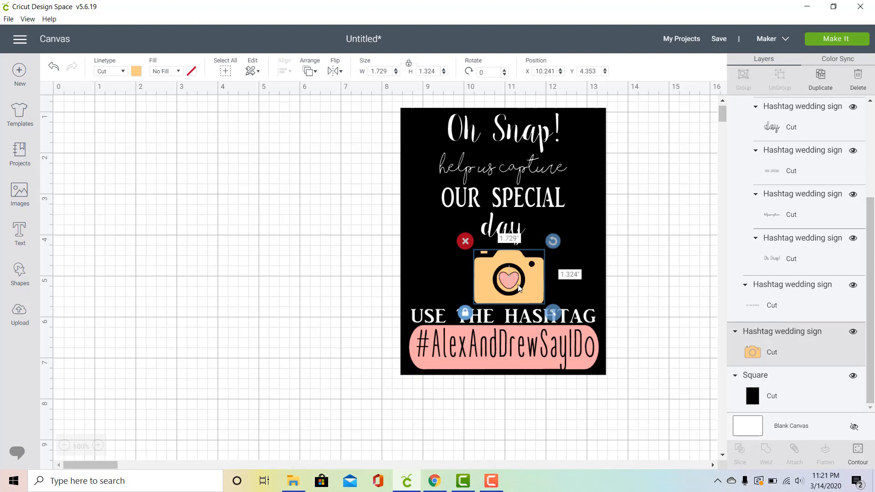
click(657, 279)
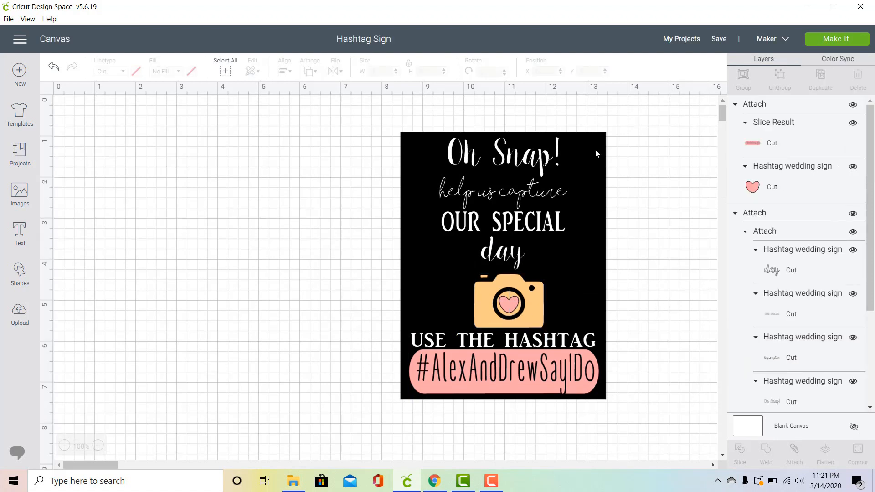
Step: Hide the black rectangle layer and save the Hashtag Sign project
click(596, 149)
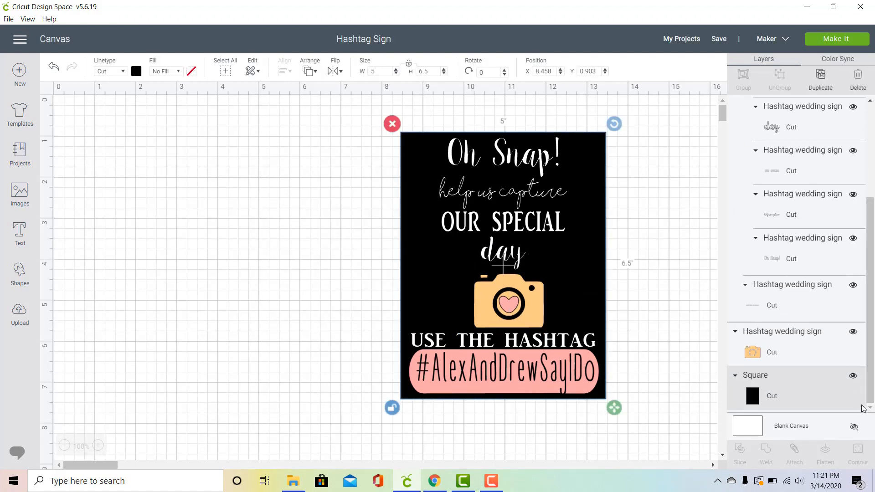
click(853, 376)
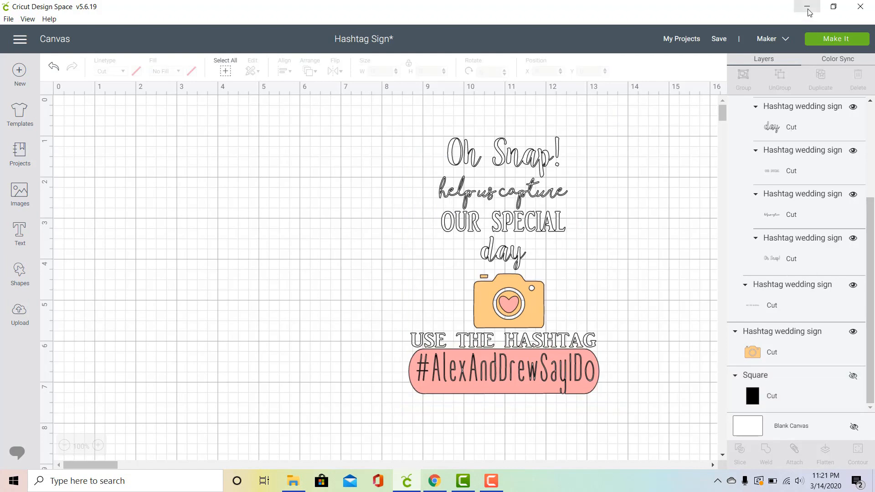
click(726, 39)
click(726, 55)
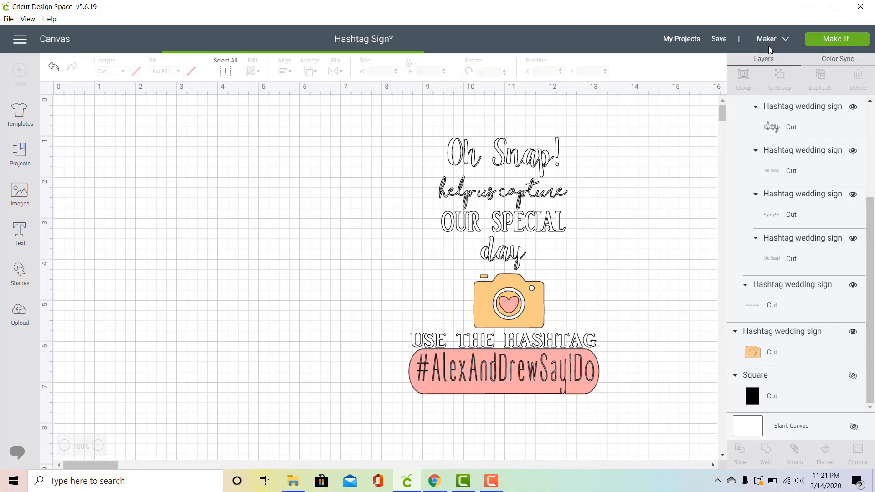
Step: Send the sign to cutting and continue past the mat preview with one project copy on 12" x 12" material
click(837, 39)
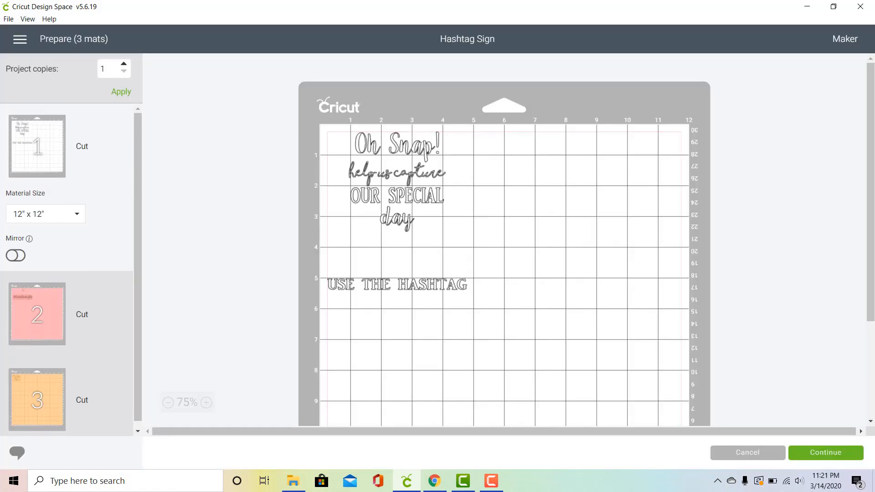
click(830, 458)
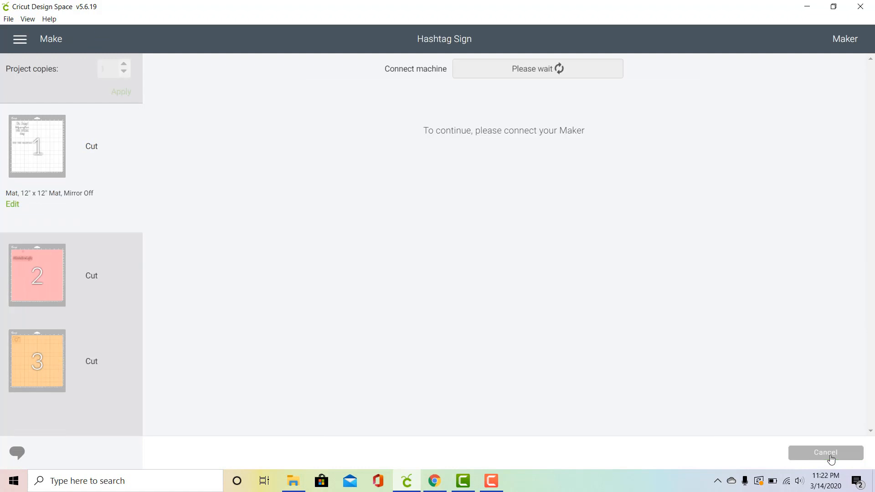